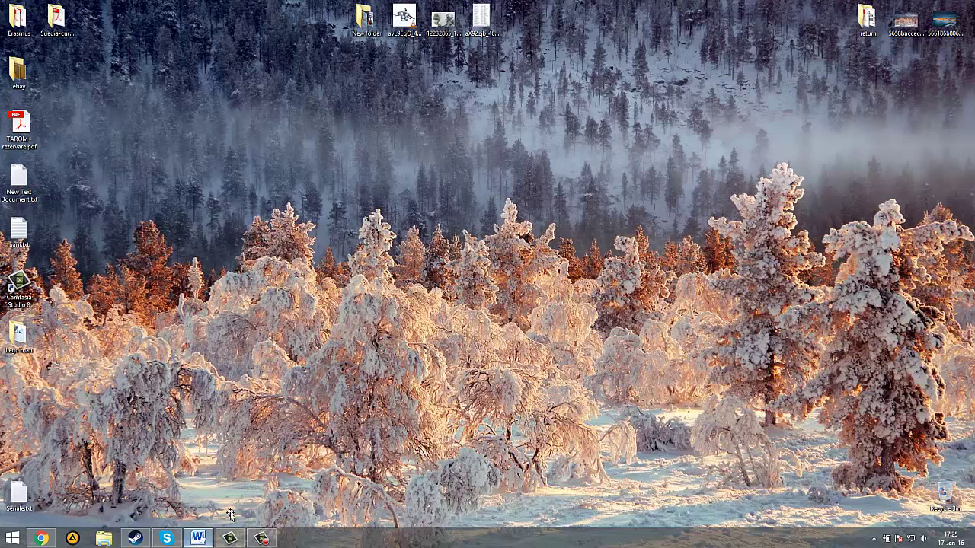
- Switch to Word and examine the robot assembly views and the dimensioned head drawing in desene robotel.doc
click(198, 539)
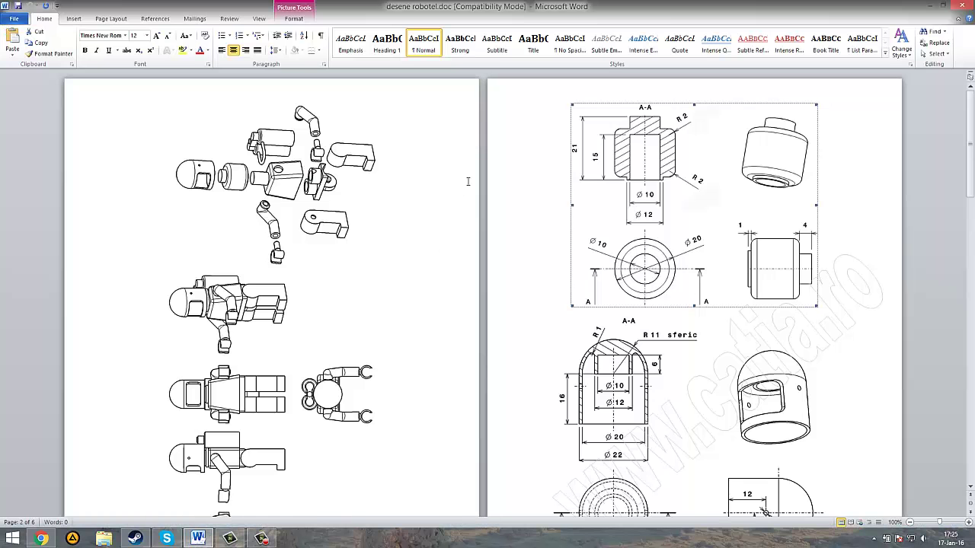
scroll(529, 222, down, 1)
click(529, 221)
scroll(529, 219, up, 1)
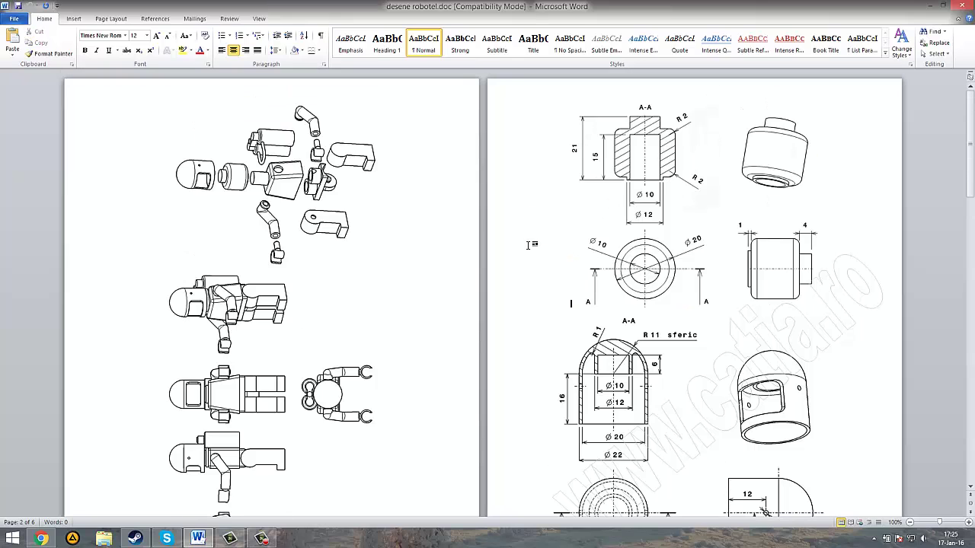
scroll(531, 244, down, 1)
scroll(531, 245, up, 1)
scroll(333, 319, down, 1)
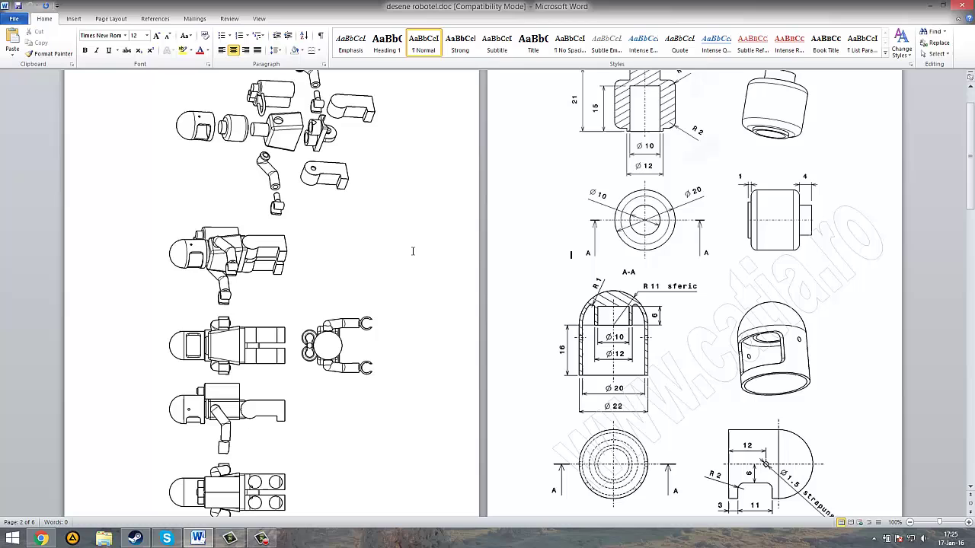
scroll(546, 216, up, 1)
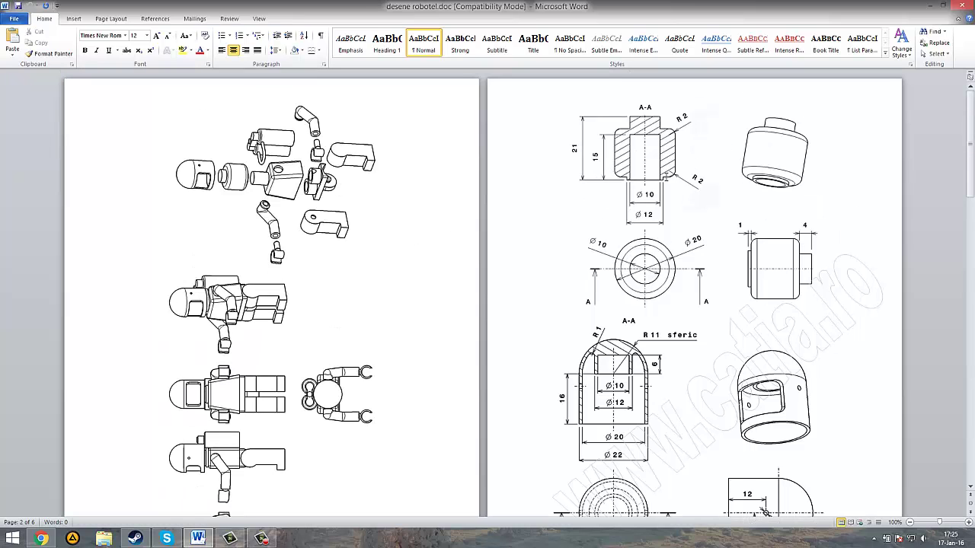
- Launch Autodesk Inventor and create a new part
click(12, 538)
click(618, 137)
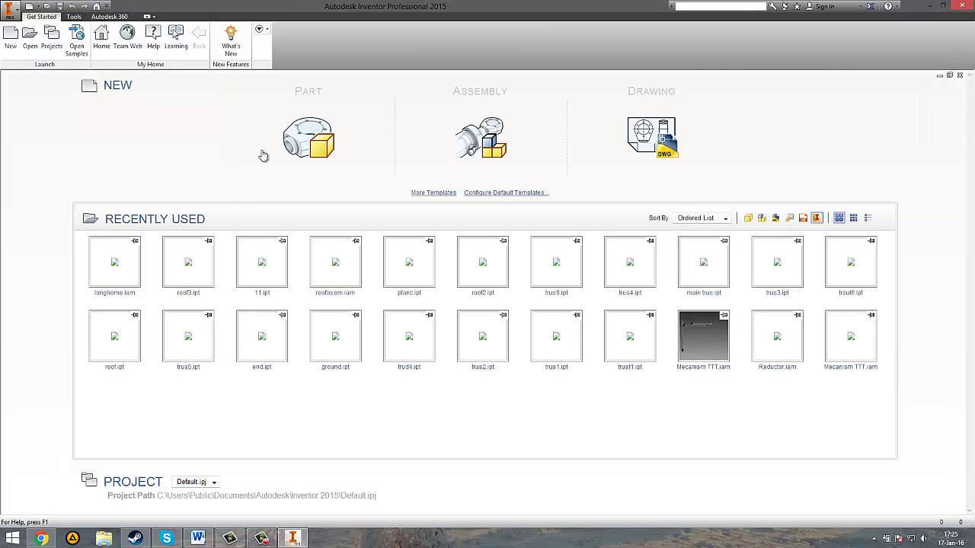
click(298, 141)
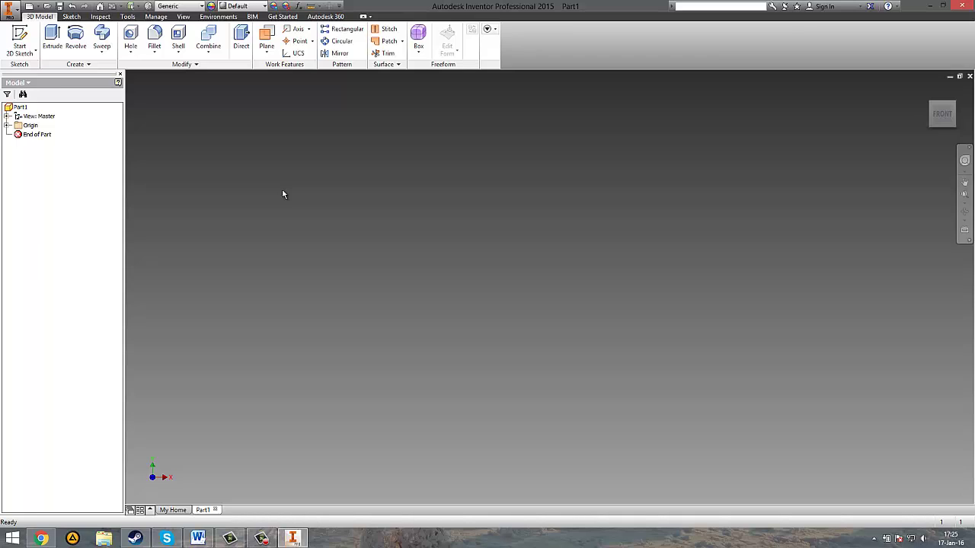
- Sketch a 12 mm diameter circle centred on the origin of the front (XY) plane, consulting the head drawing in Word
click(17, 54)
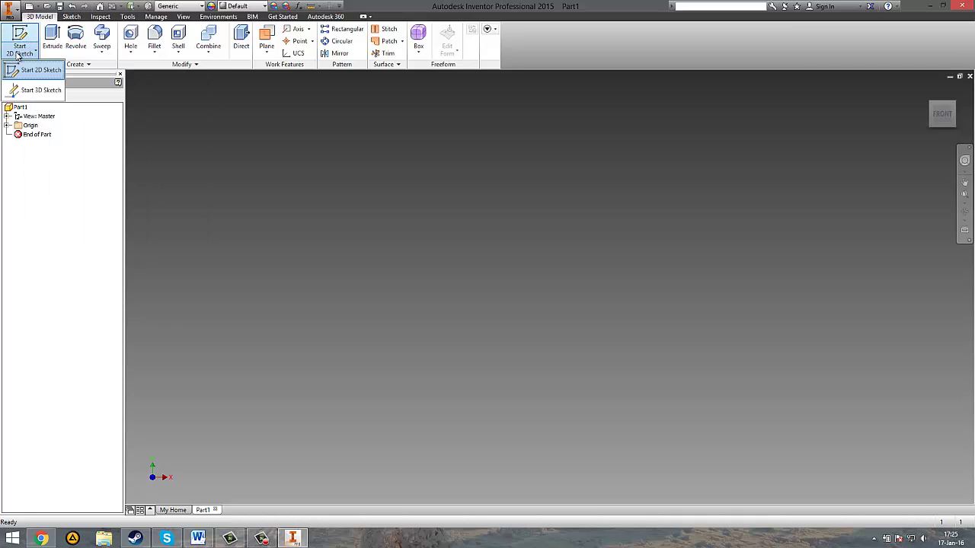
click(30, 70)
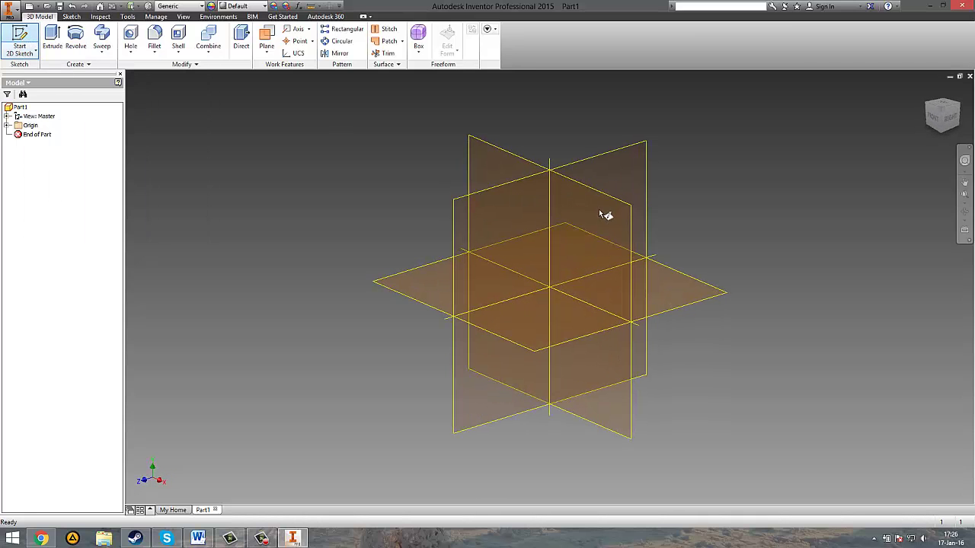
click(507, 163)
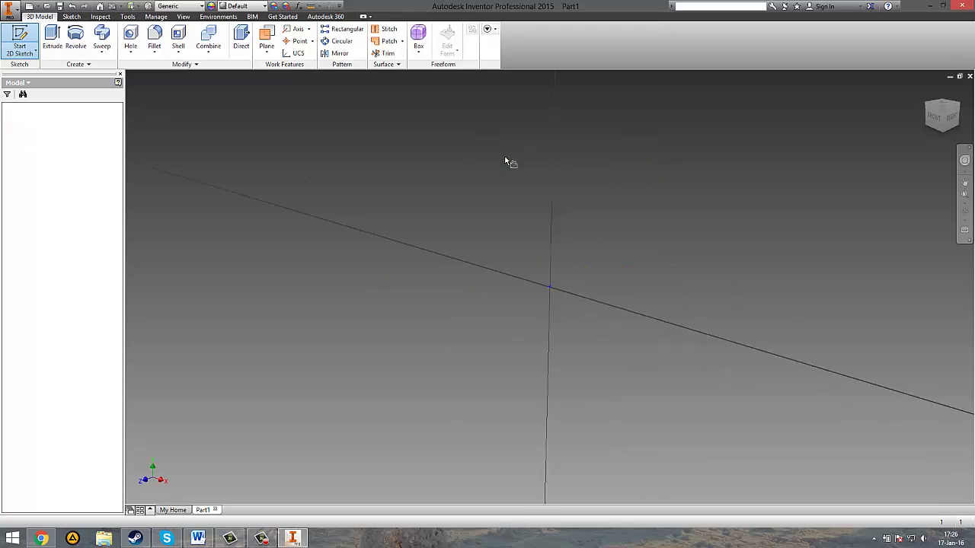
key(alt+Tab)
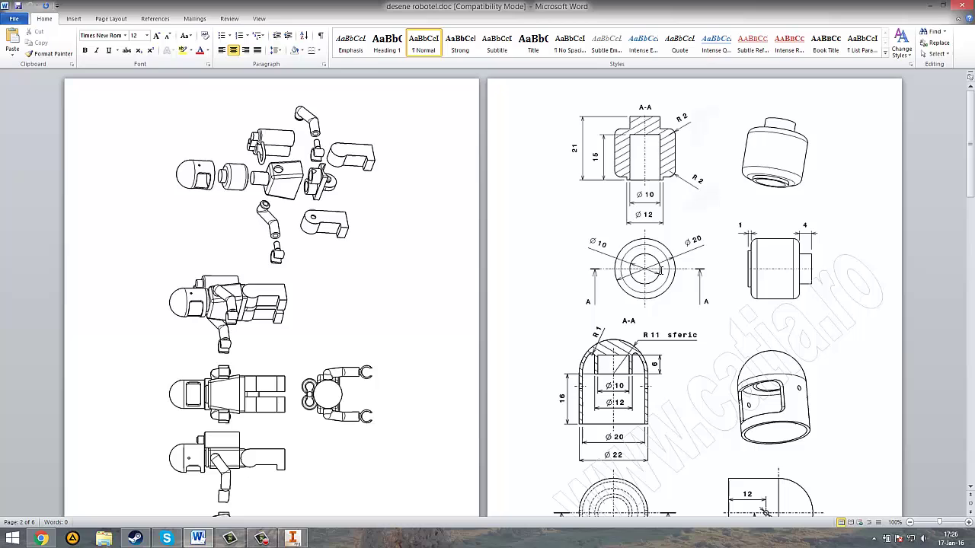
click(294, 537)
click(76, 46)
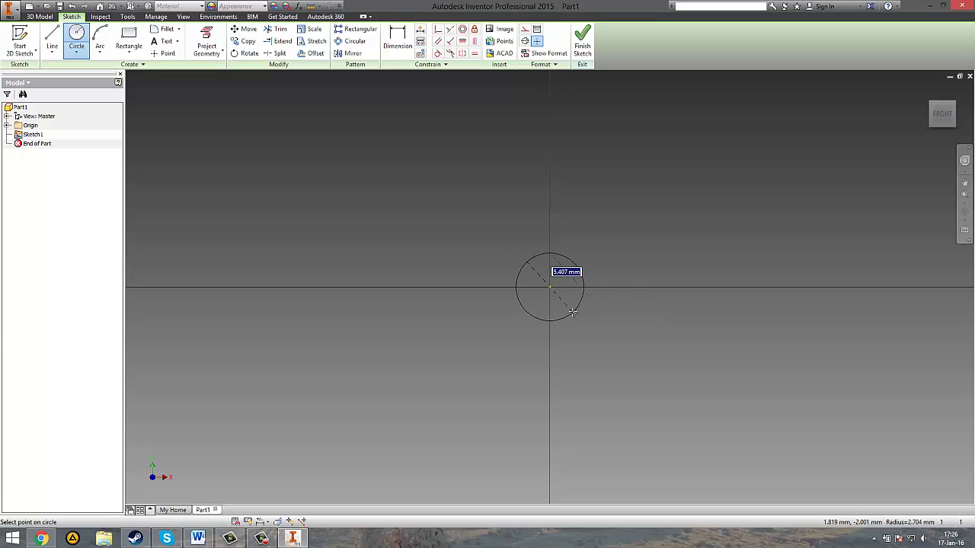
text(12)
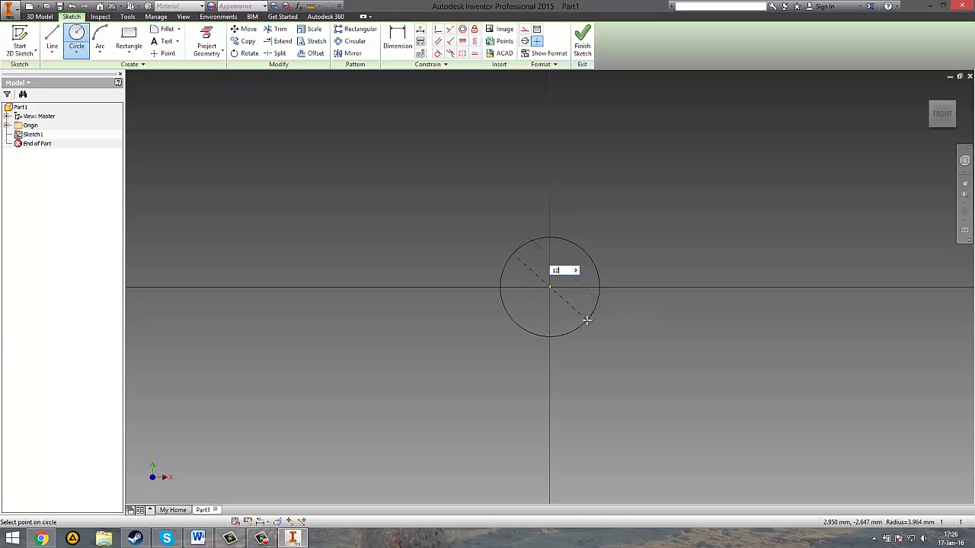
key(Return)
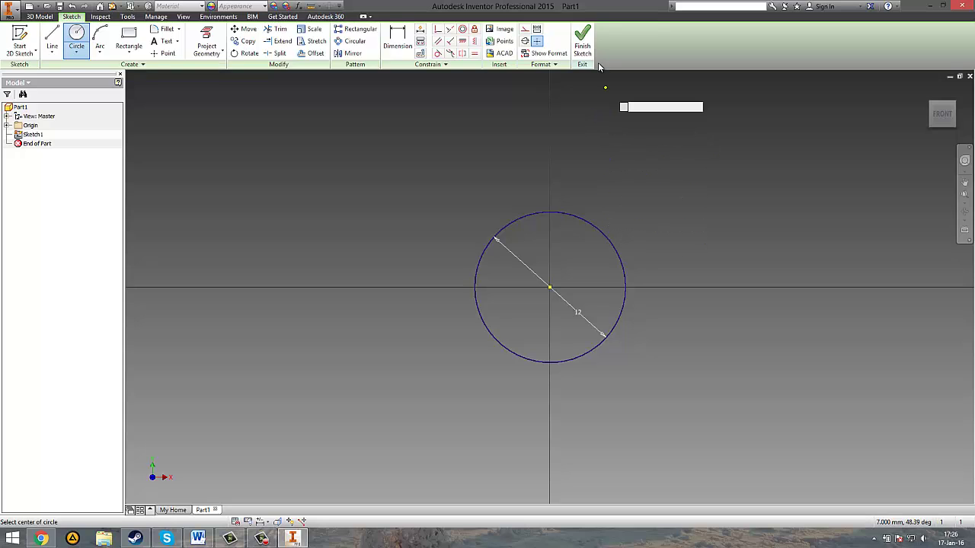
click(582, 43)
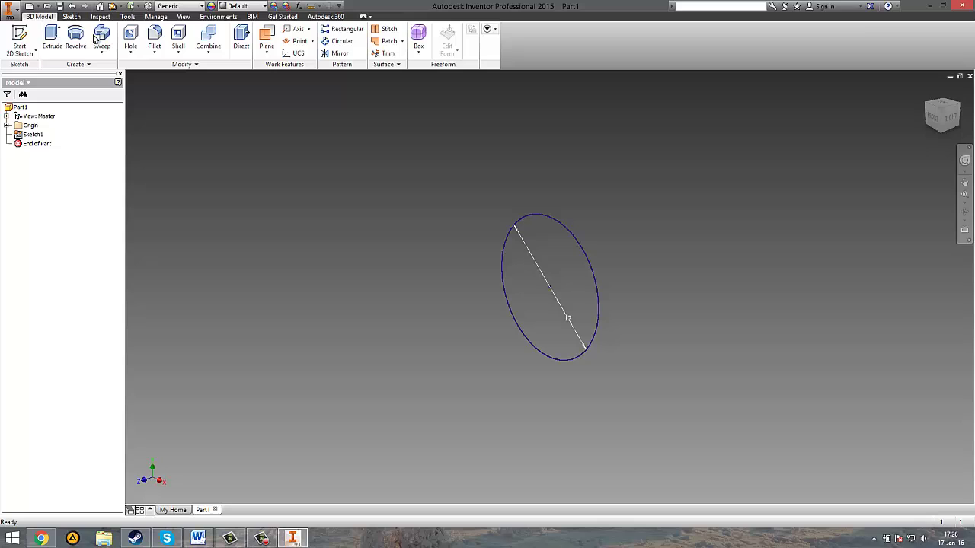
- Extrude the 12 mm circle by 1 mm
click(53, 39)
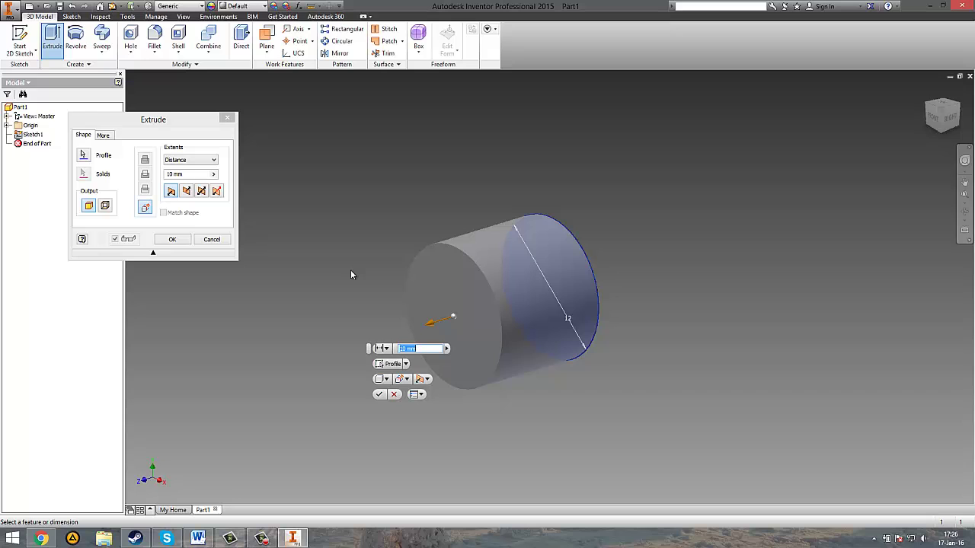
text(1)
key(Return)
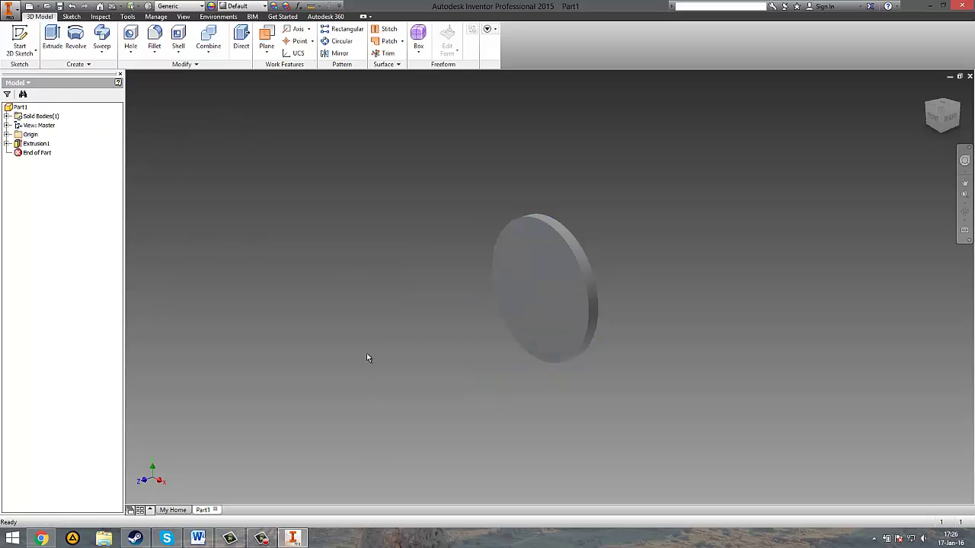
- Consult the head drawing in Word and sketch a 20 mm diameter circle centred on the disc's front face in Inventor
click(198, 538)
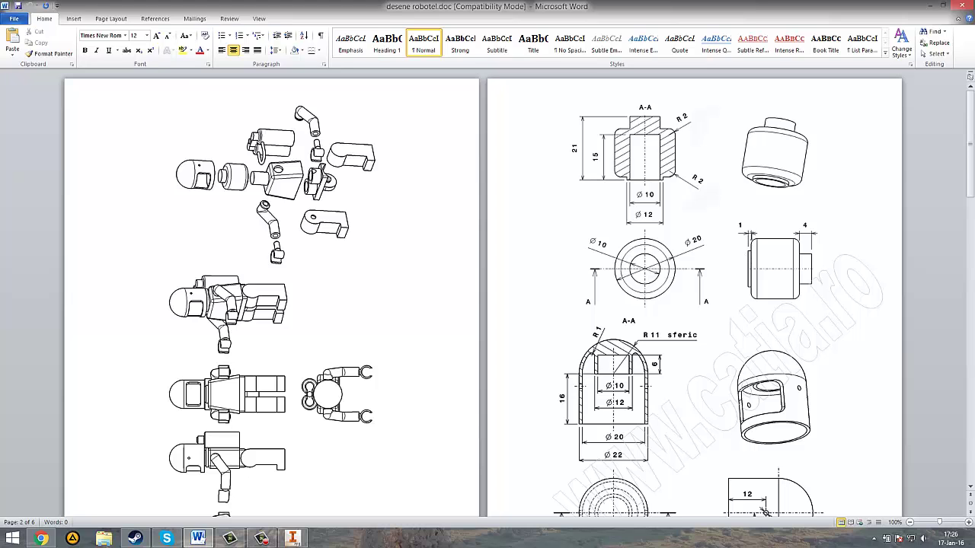
click(293, 538)
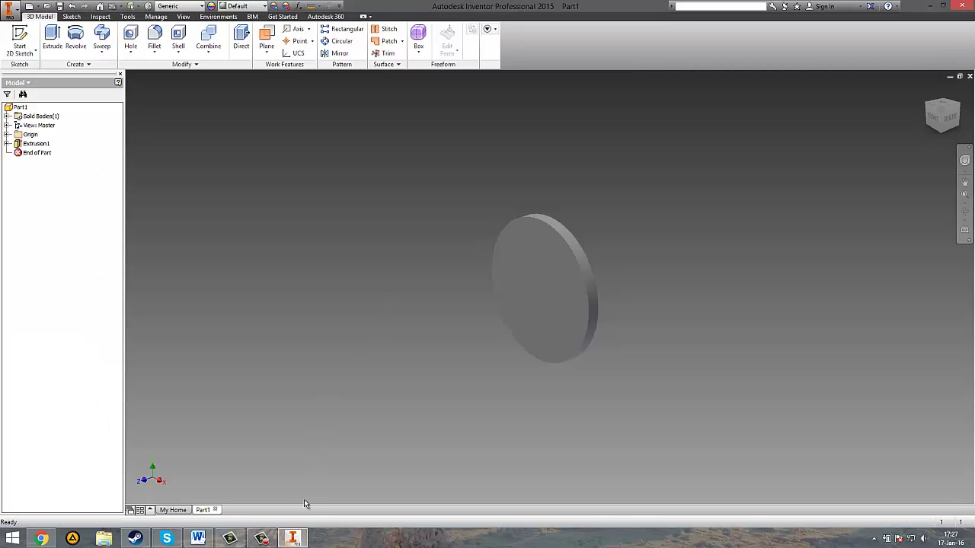
click(293, 539)
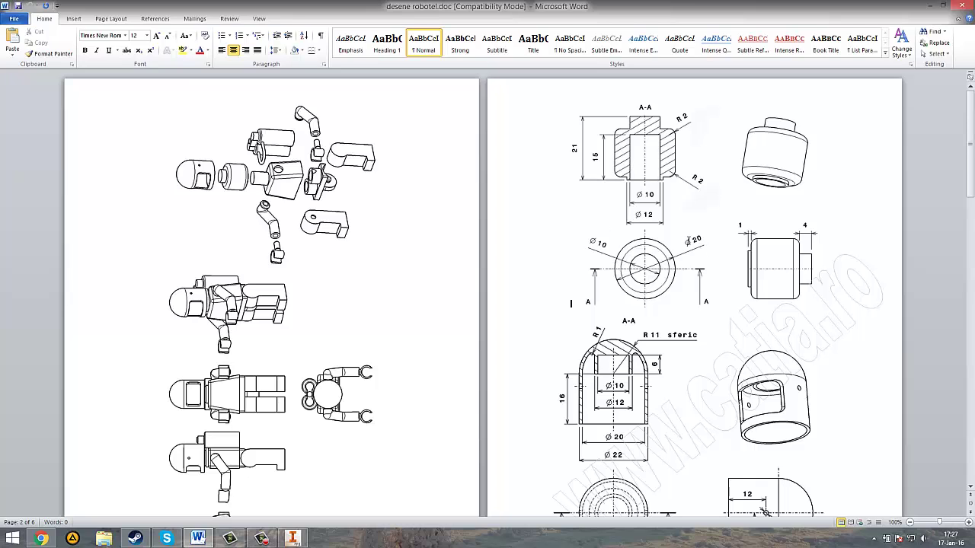
click(293, 538)
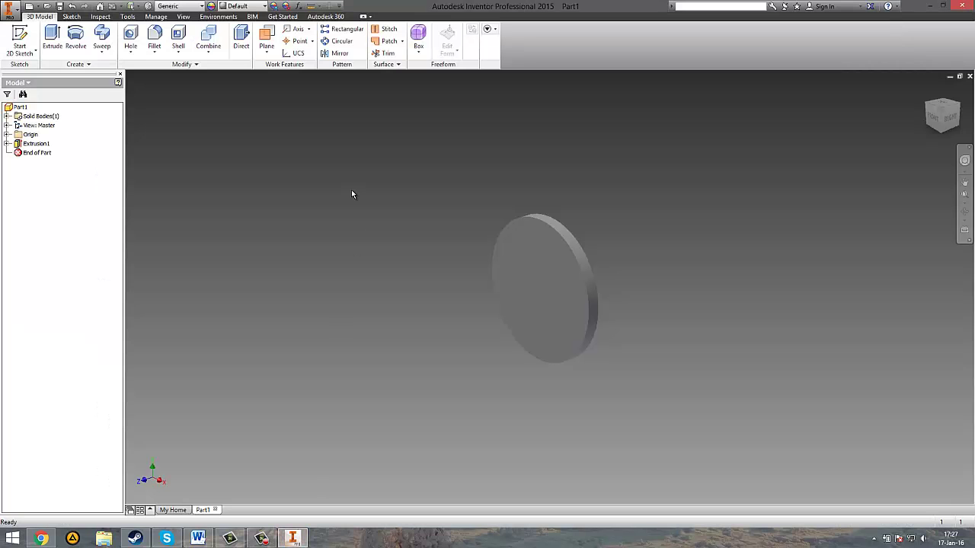
click(542, 282)
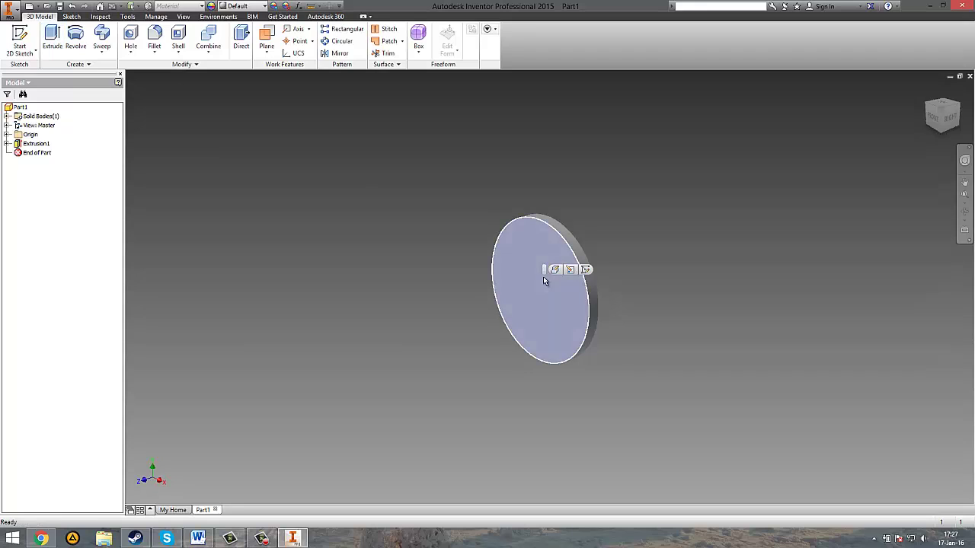
click(583, 270)
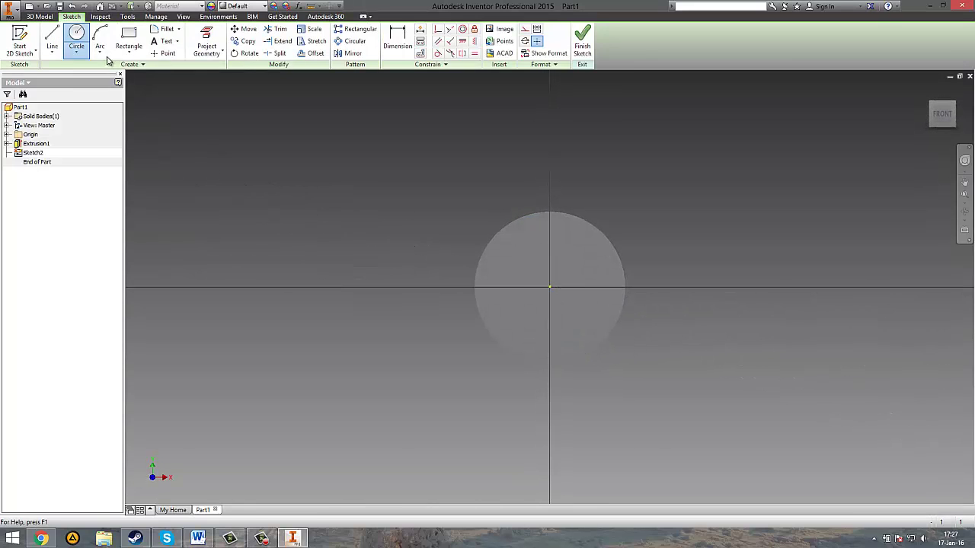
click(75, 40)
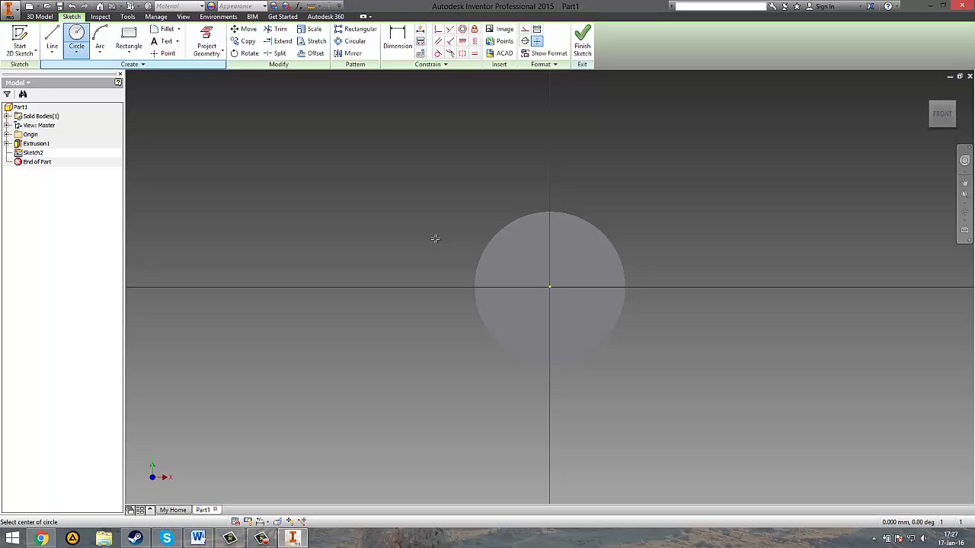
click(550, 288)
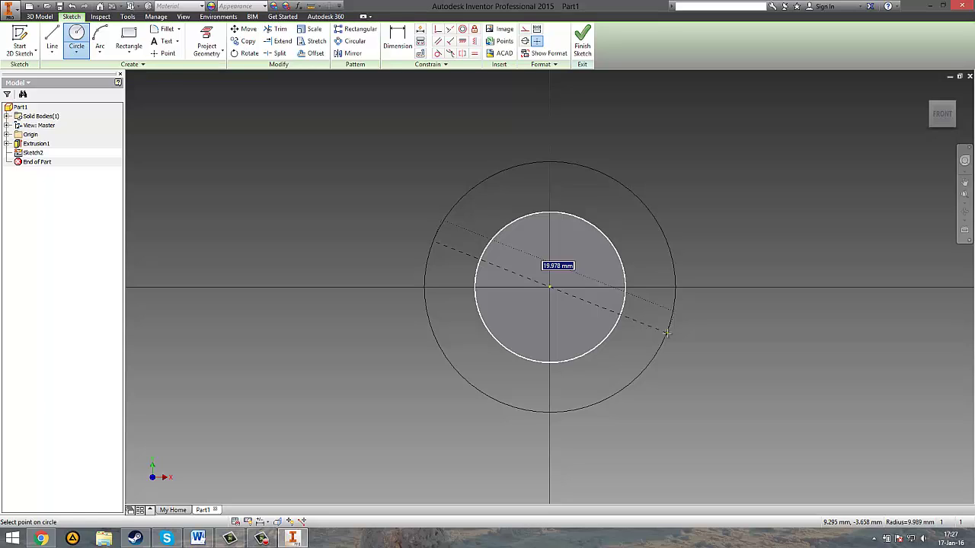
text(20)
key(Return)
click(582, 42)
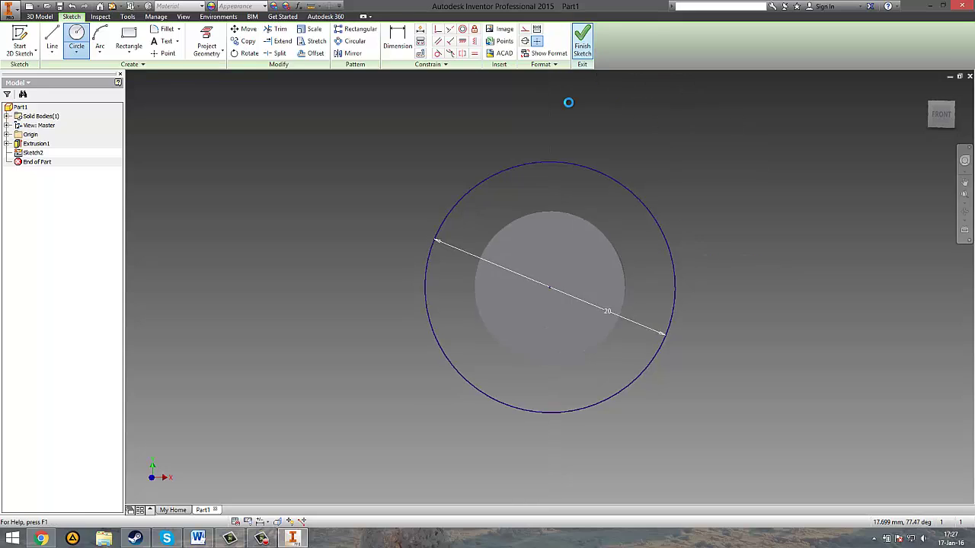
- Extrude the 20 mm circle to the head's main body length given by the Word drawing's 21, 1 and 4 mm dimensions
click(48, 38)
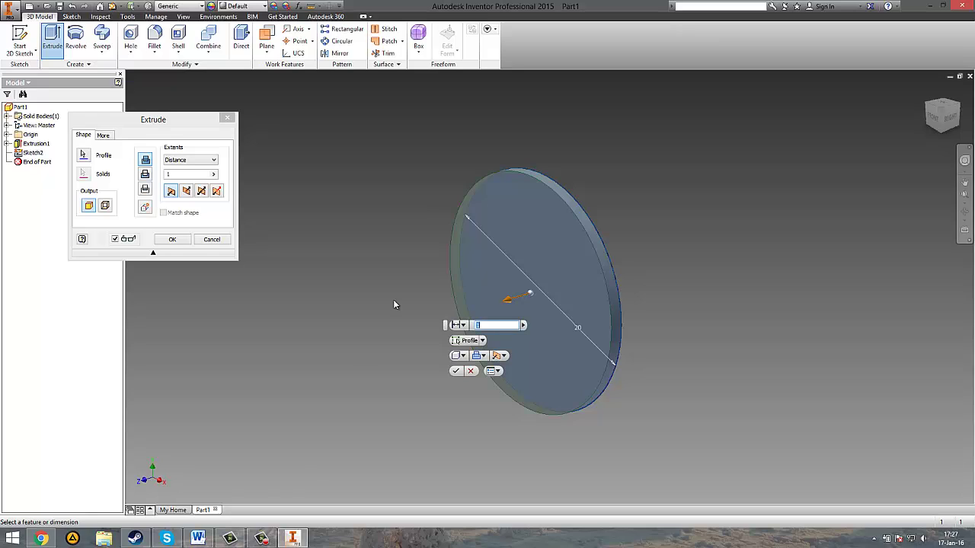
mouse_move(198, 538)
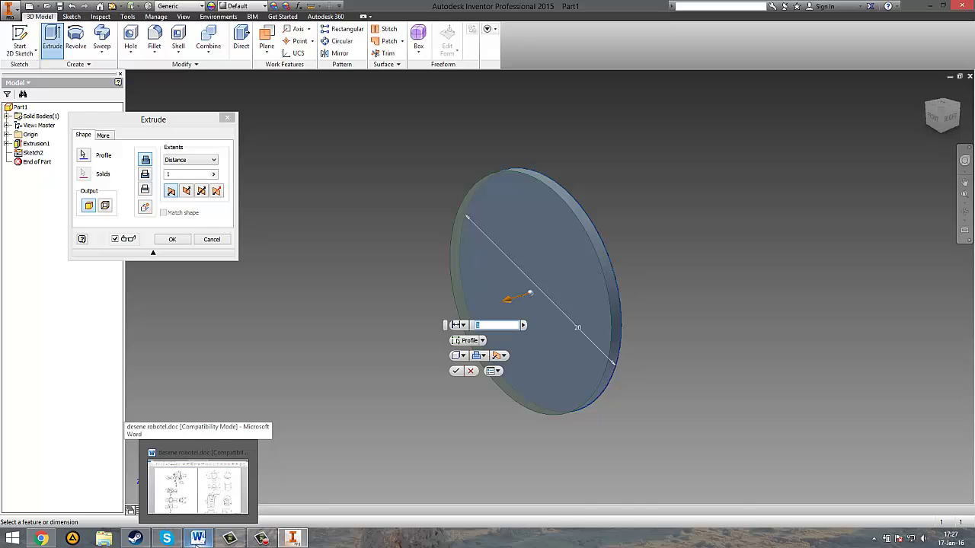
click(197, 539)
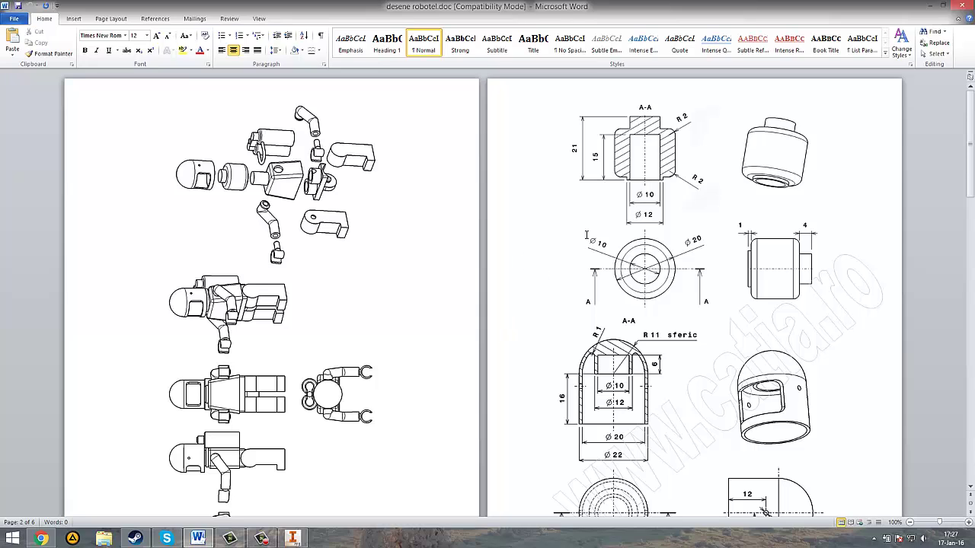
click(292, 538)
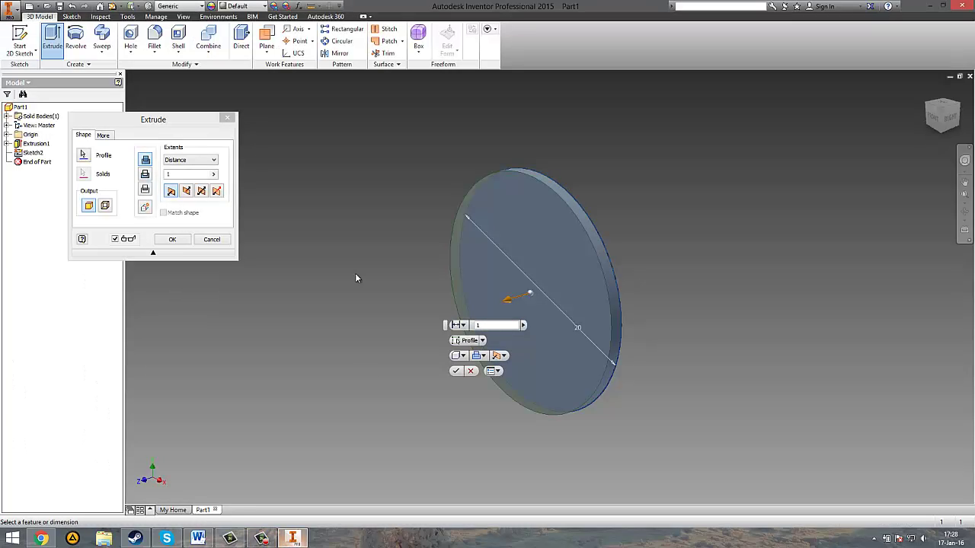
click(185, 174)
text(1)
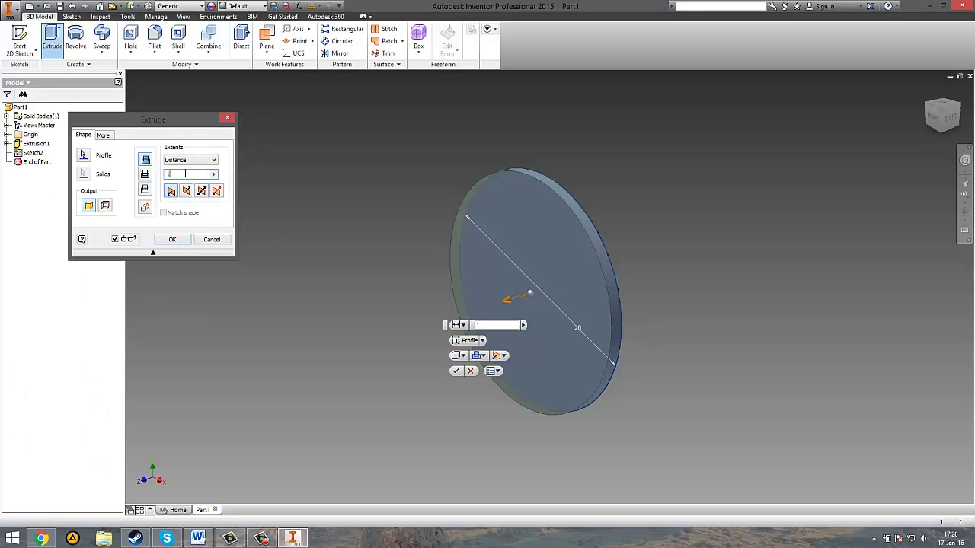
text(0)
click(172, 239)
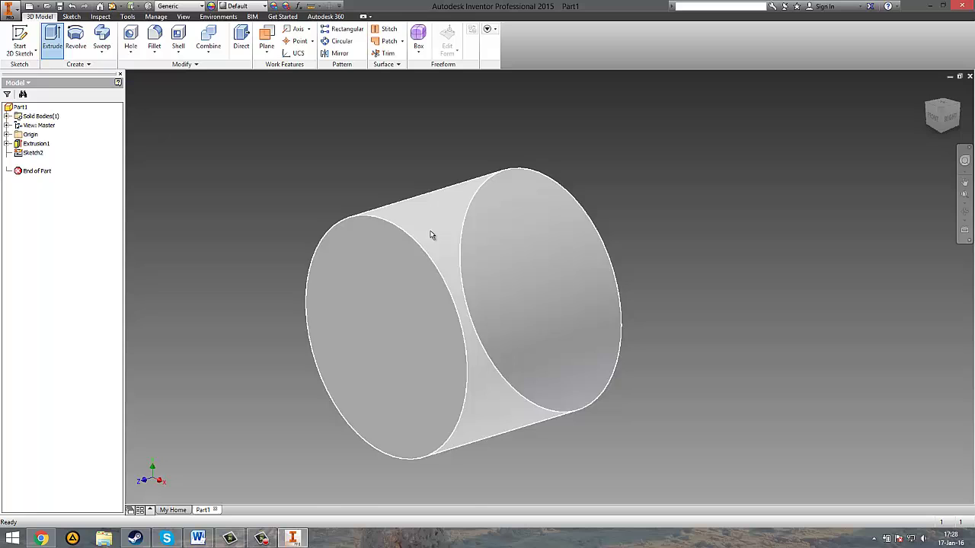
- Consult the head drawing in Word and sketch a 10 mm diameter circle centred on the main body's front face in Inventor
click(198, 538)
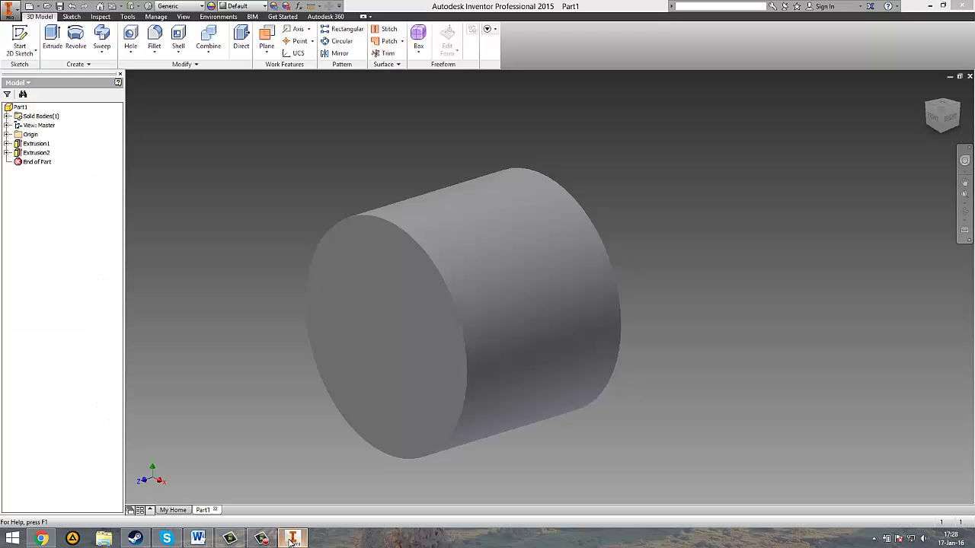
click(292, 539)
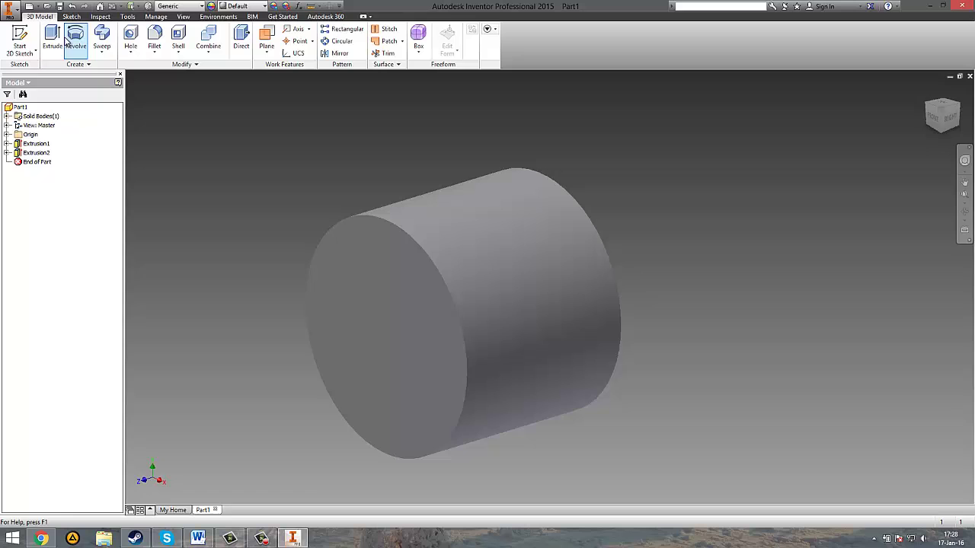
click(402, 308)
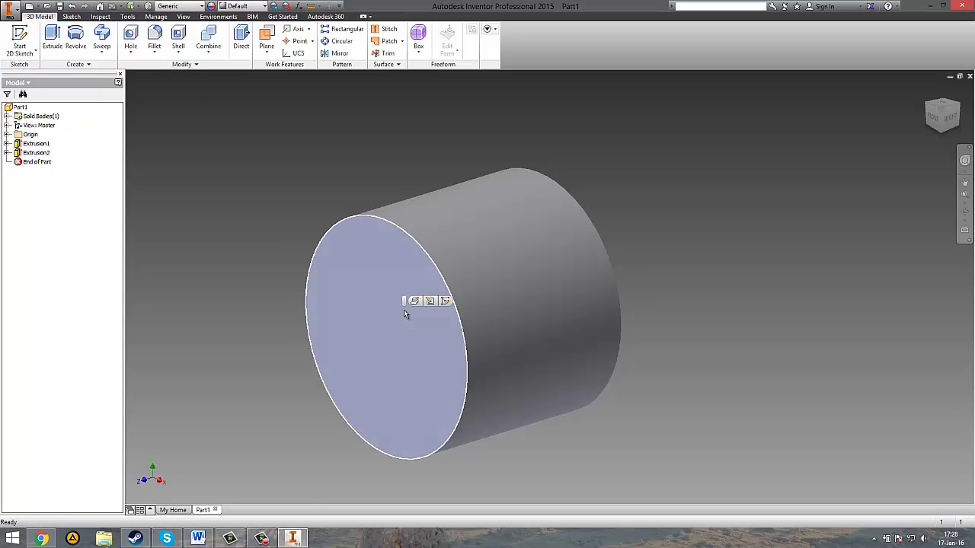
click(447, 303)
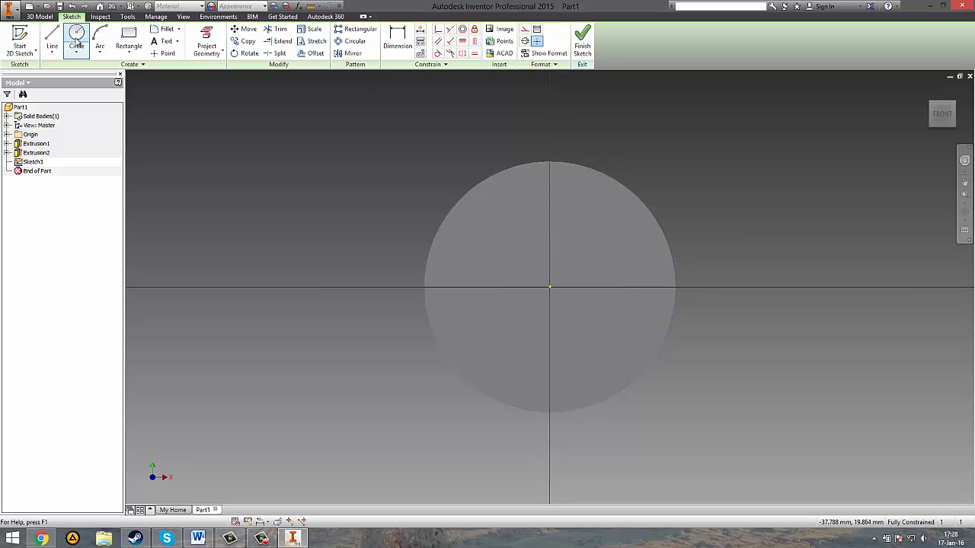
click(77, 38)
click(550, 287)
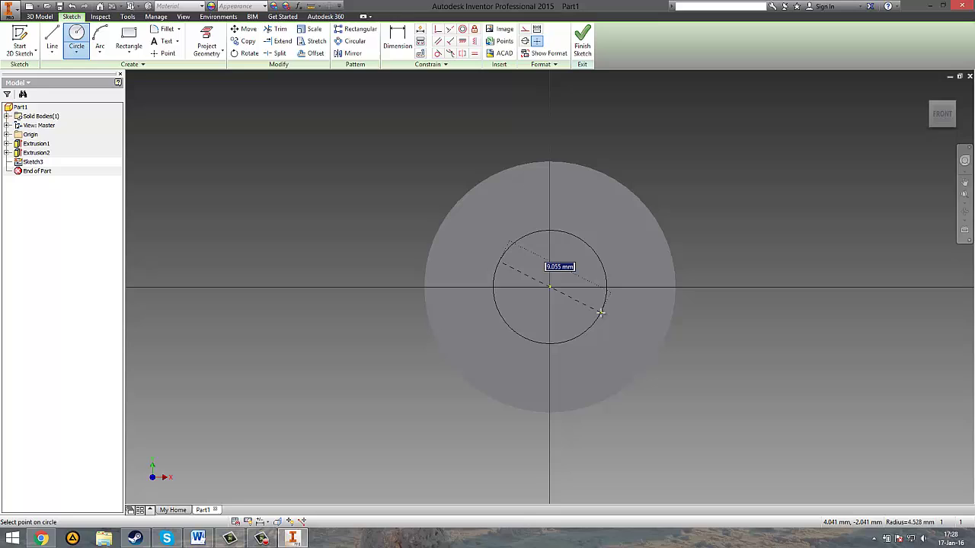
text(10)
key(Return)
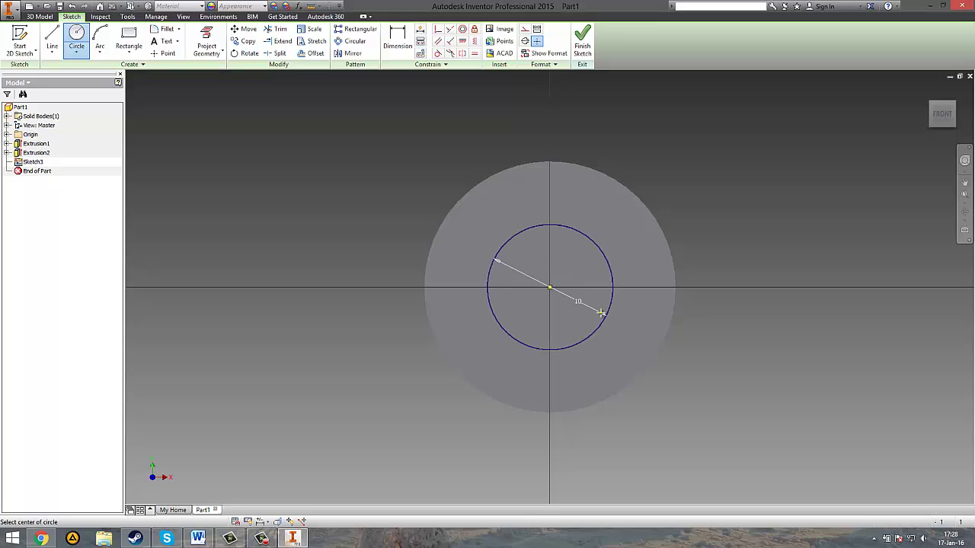
click(577, 44)
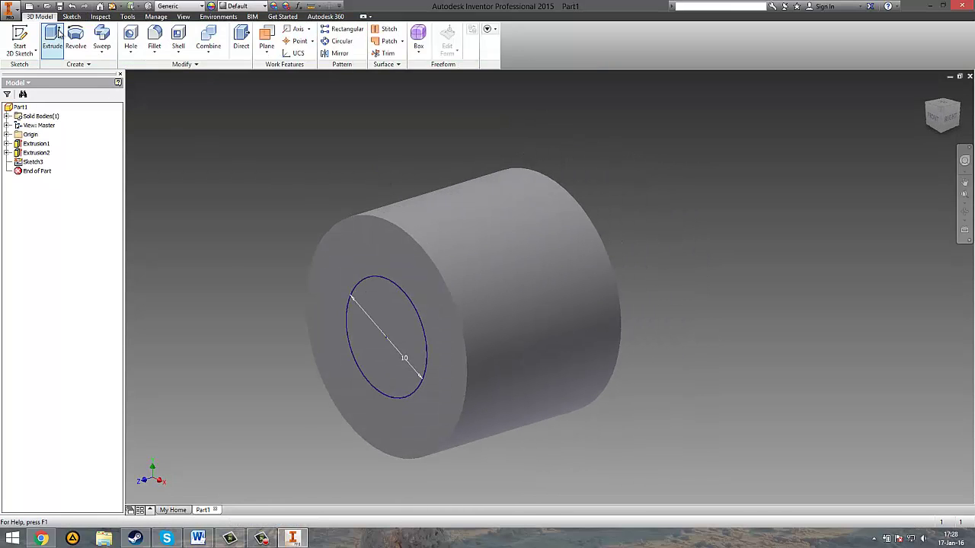
- Extrude the 10 mm circle outward by 4 mm to form the stud on the head
click(58, 32)
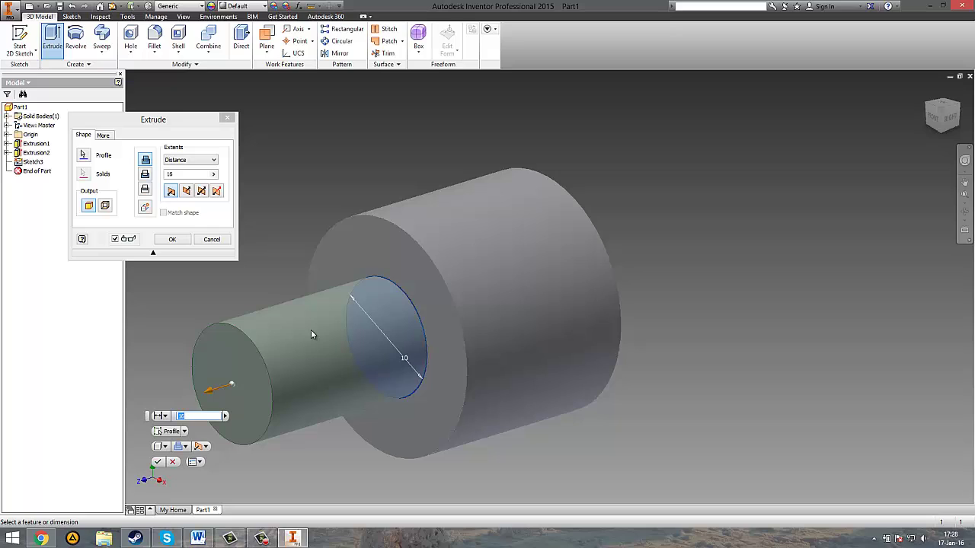
text(5)
key(Return)
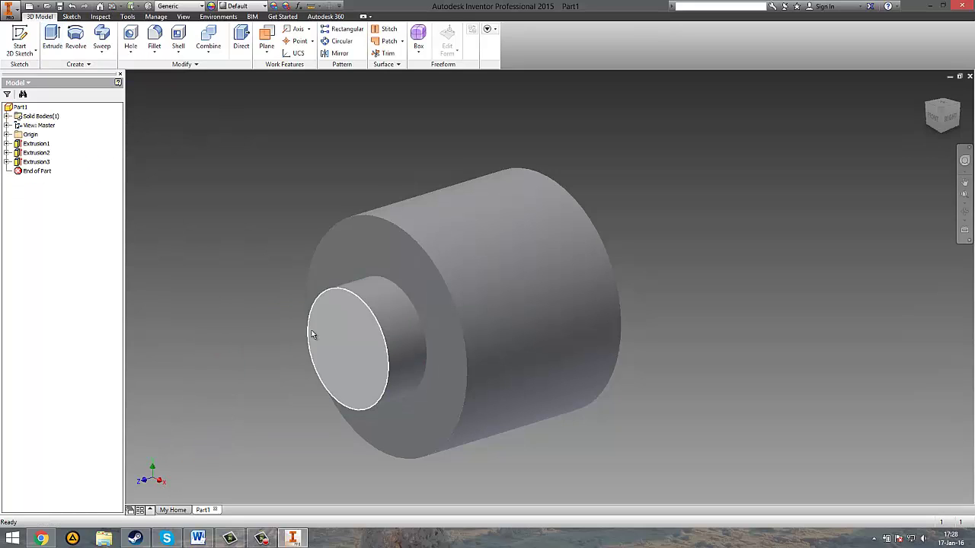
- Check the fillet radii in the Word drawing and round both outer circular edges of the main body with 2 mm fillets in Inventor
shift+middle_drag(594, 268, 677, 216)
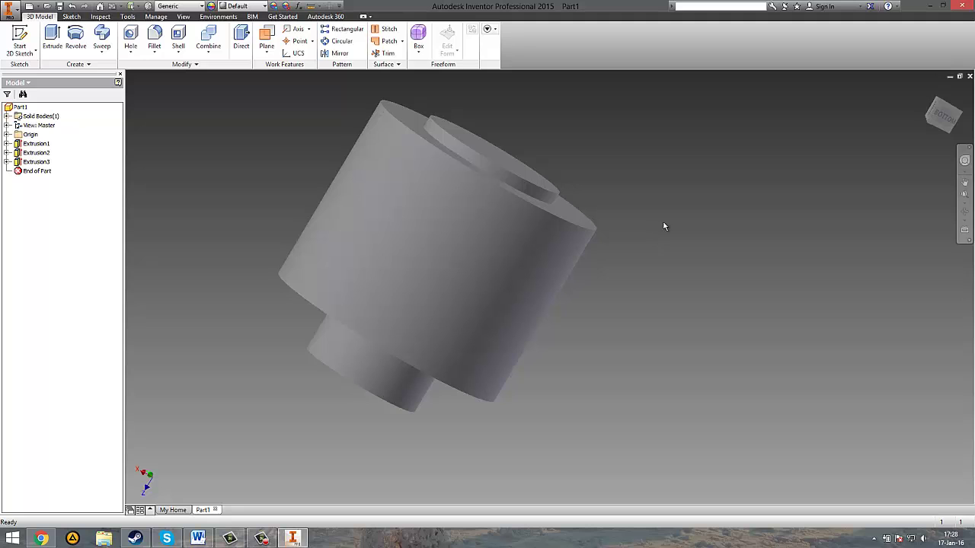
click(927, 91)
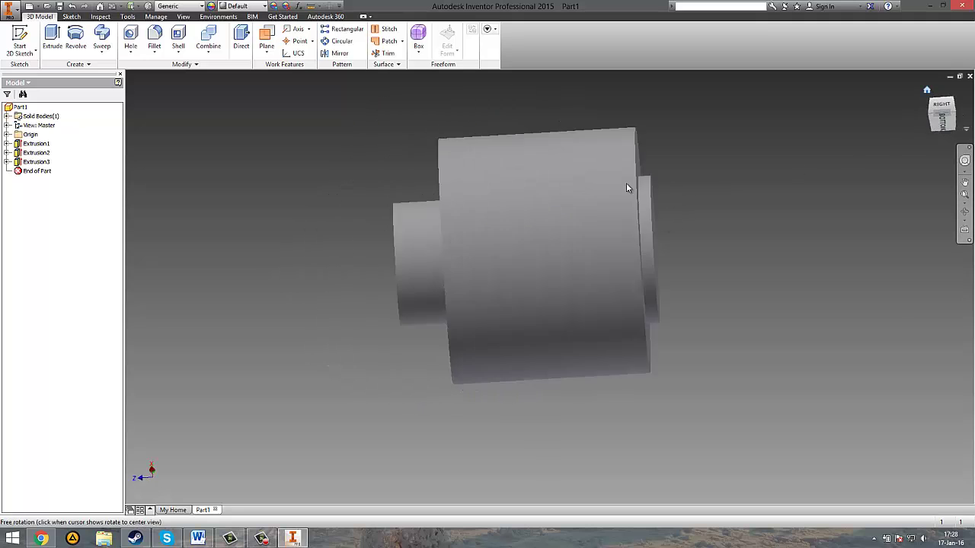
click(198, 538)
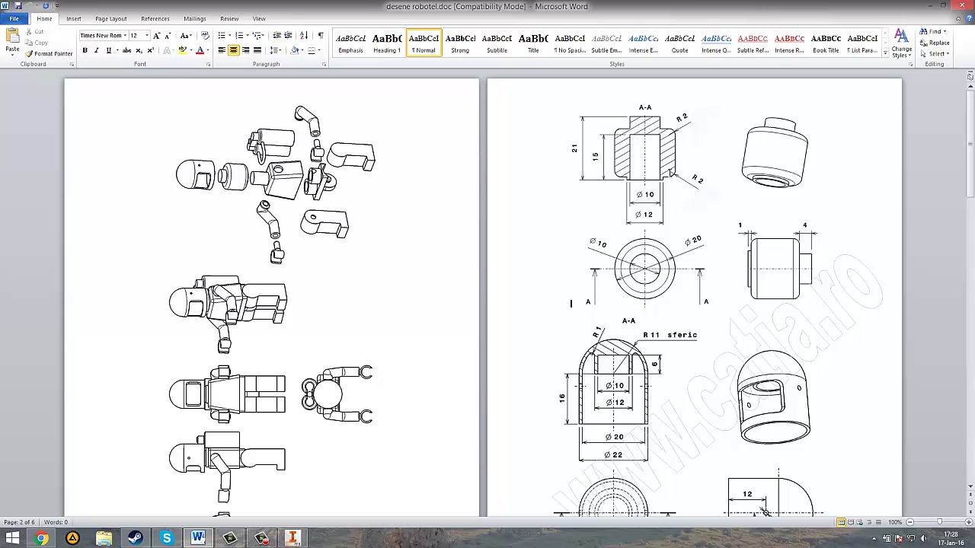
click(295, 539)
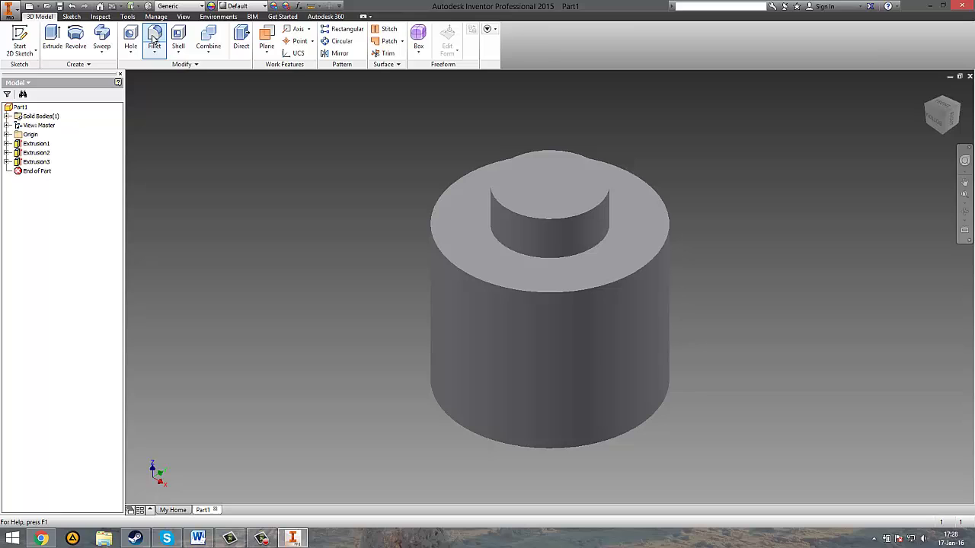
click(154, 39)
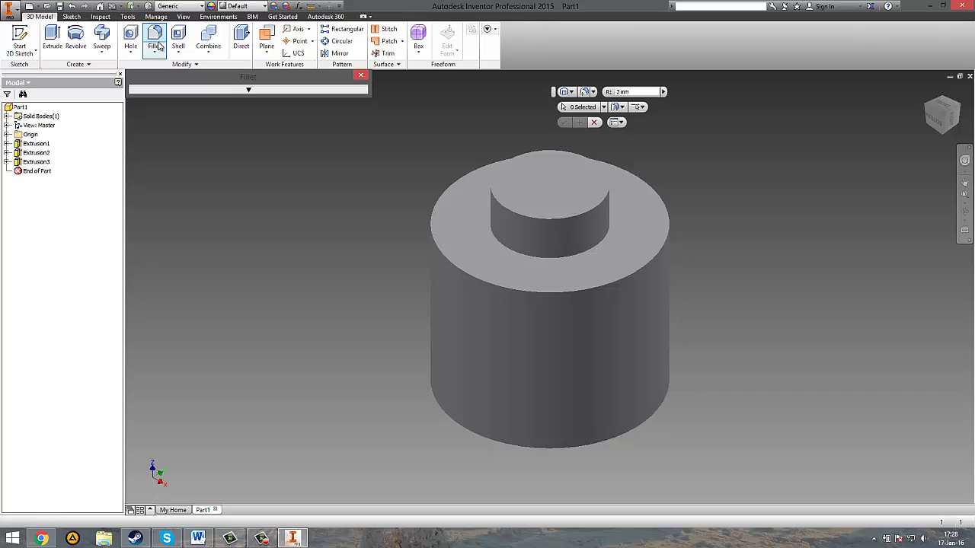
click(452, 264)
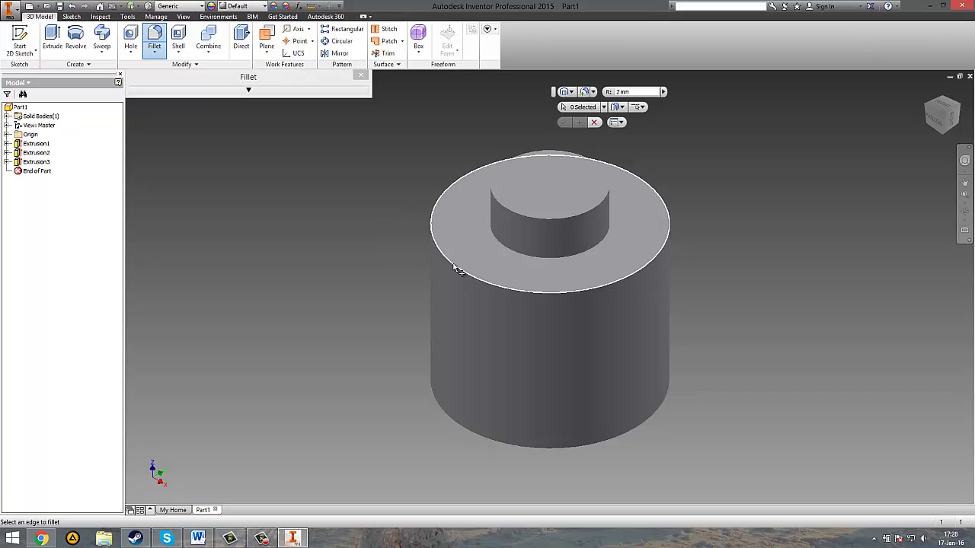
click(455, 425)
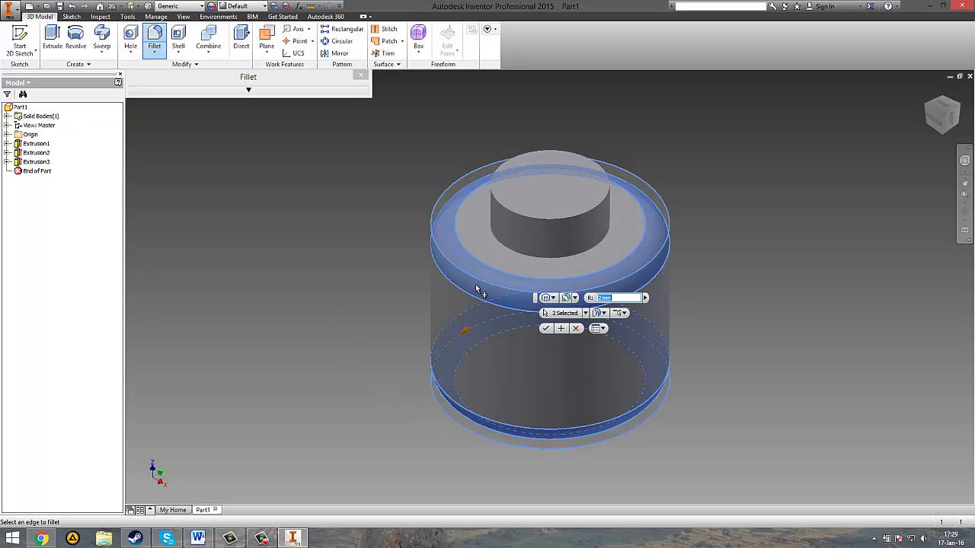
click(546, 328)
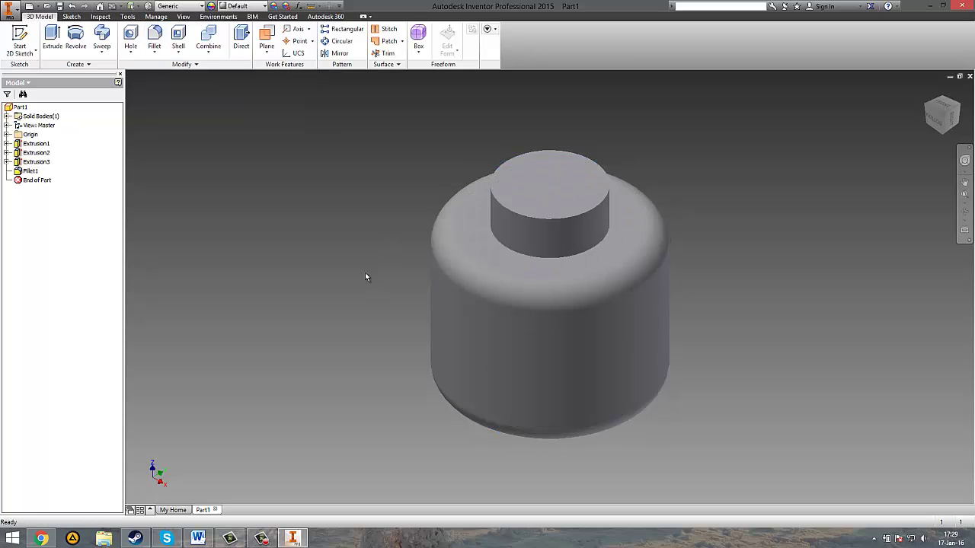
- Consult the section view in Word and sketch a 10 mm diameter circle centred on the 12 mm disc's outer face in Inventor
shift+middle_drag(370, 266, 599, 346)
click(198, 538)
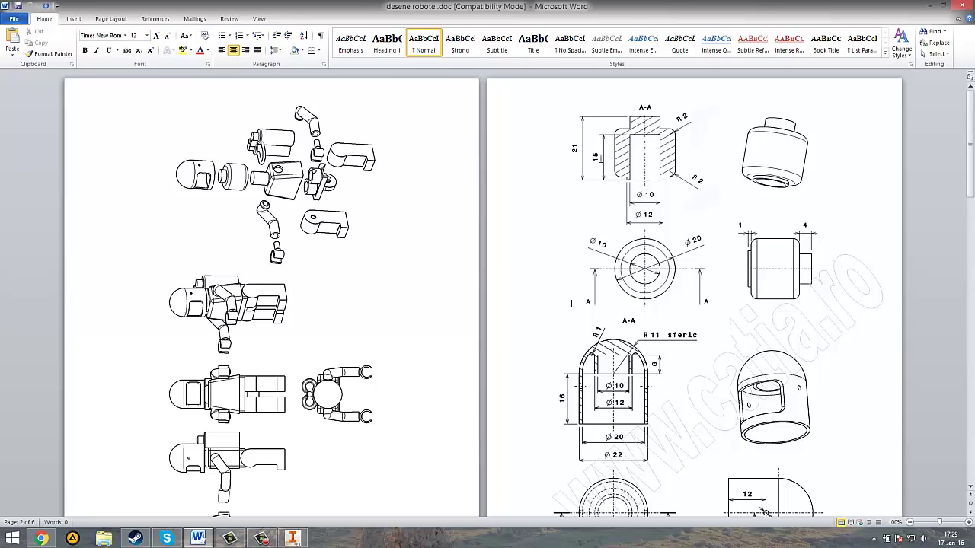
click(293, 539)
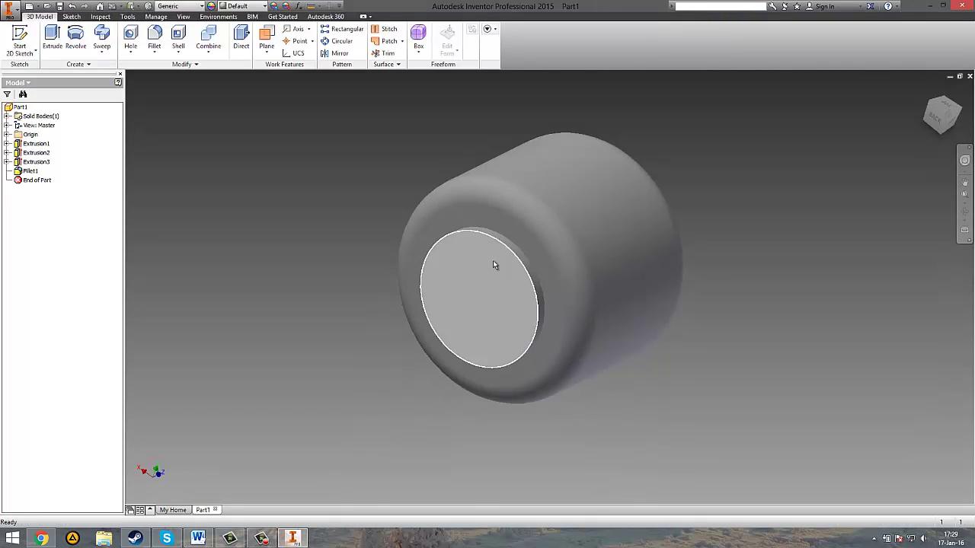
click(497, 272)
right_click(496, 273)
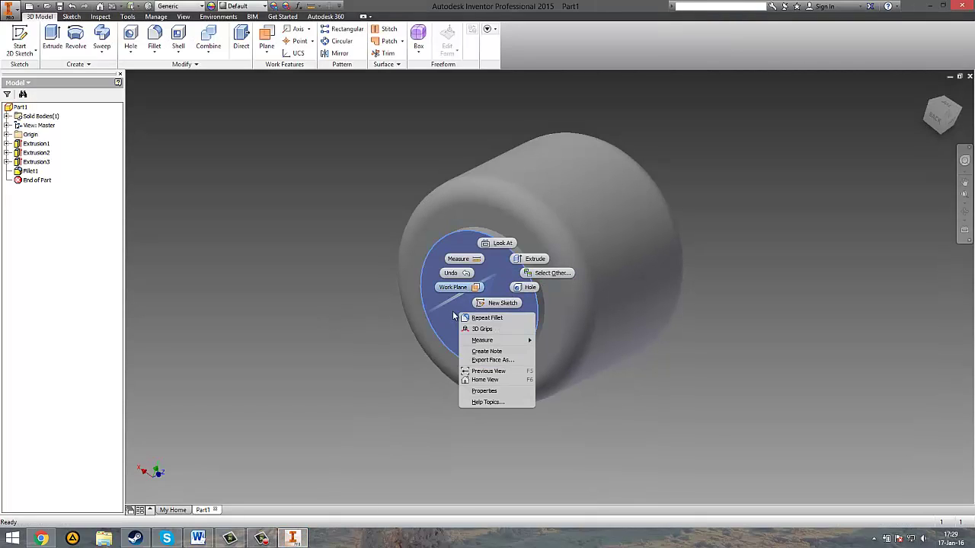
click(491, 302)
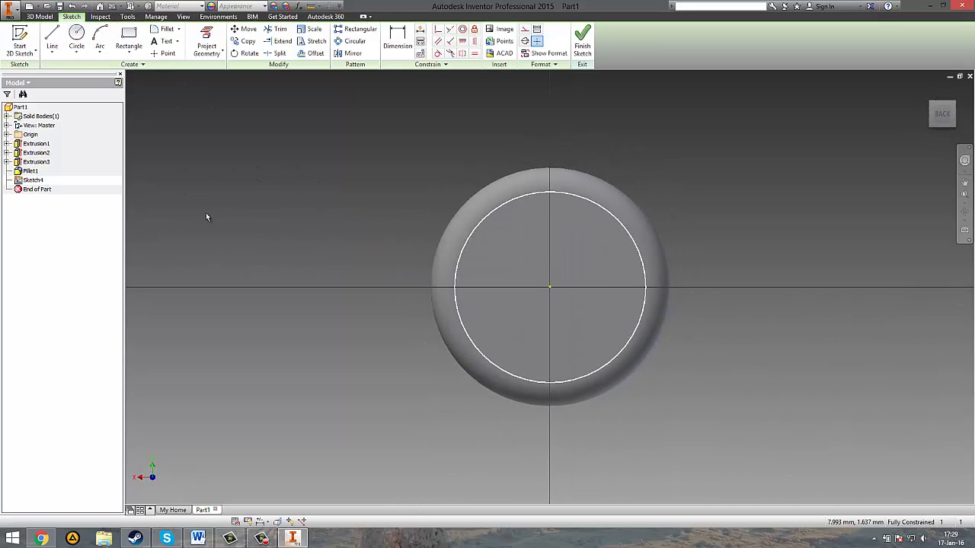
key(c)
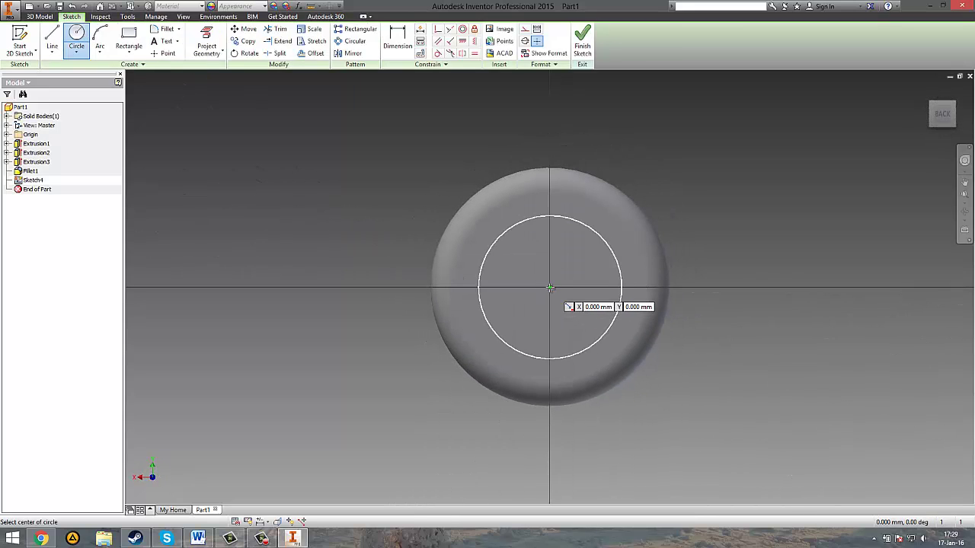
click(549, 287)
text(10)
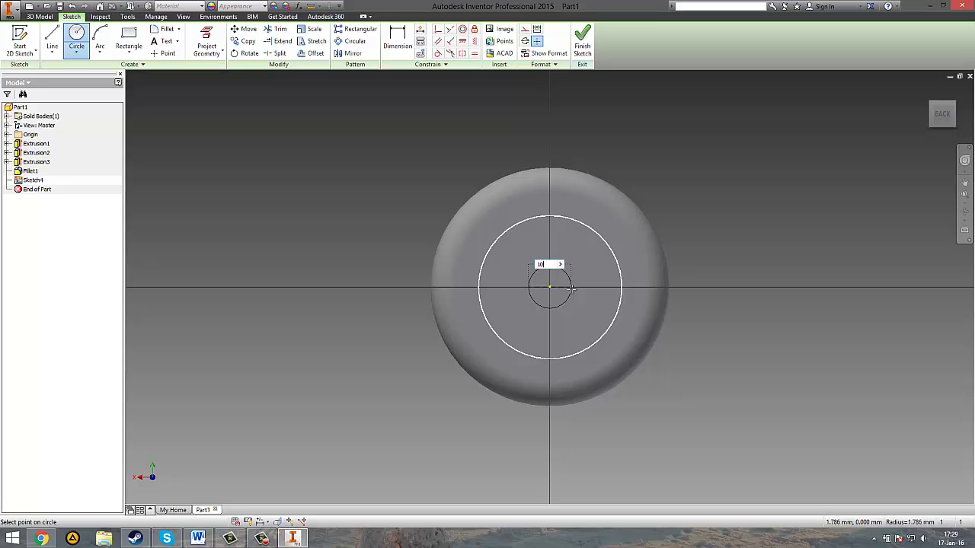
key(Return)
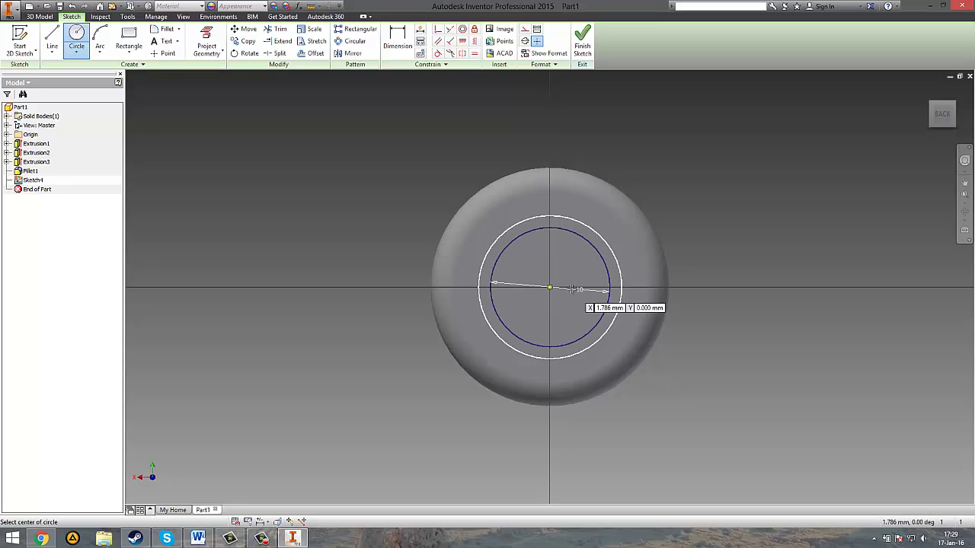
click(582, 45)
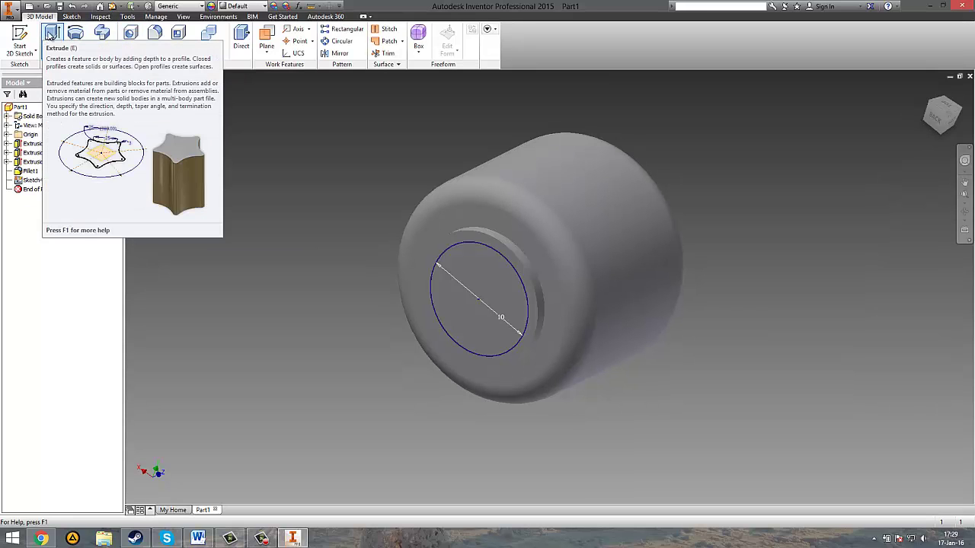
- Cut the 10 mm circle 15 mm deep into the head with Extrude
click(50, 35)
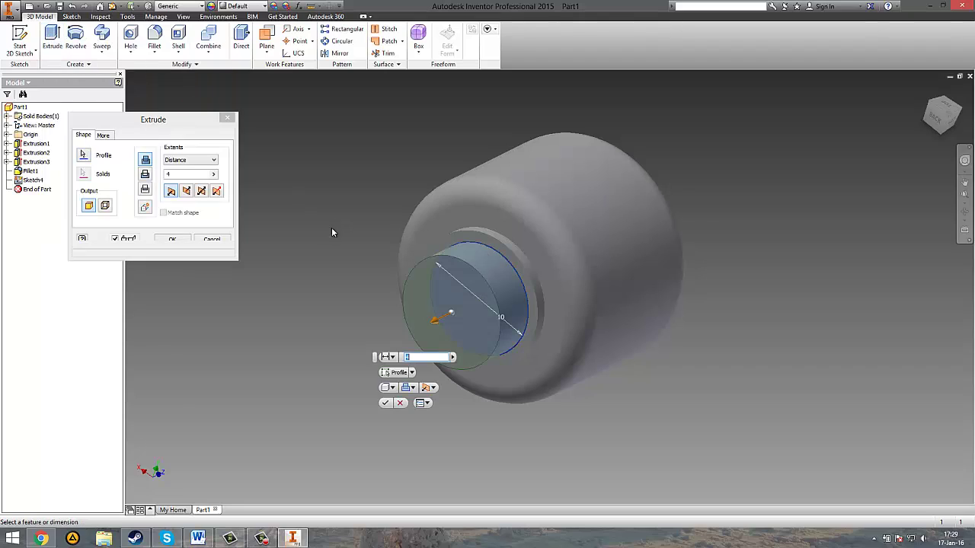
double_click(174, 175)
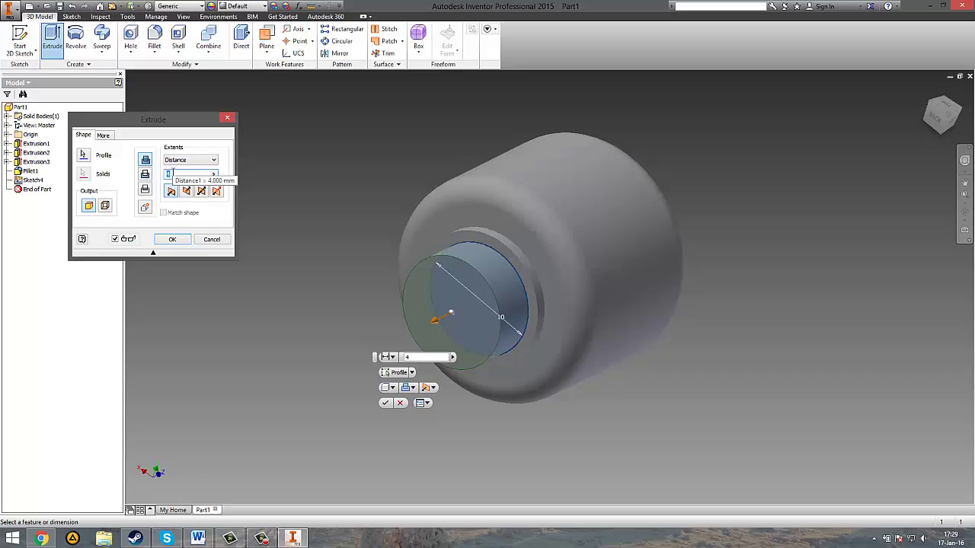
text(15)
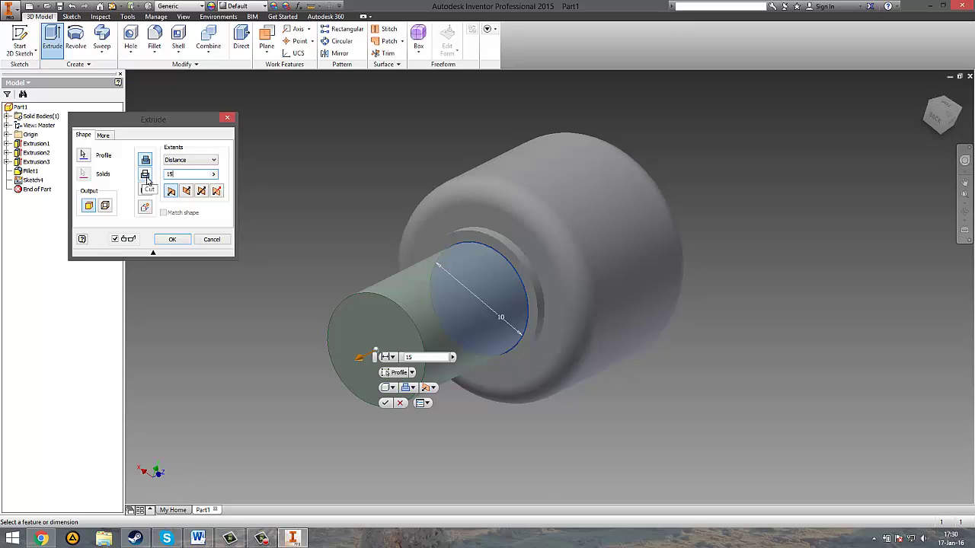
click(147, 176)
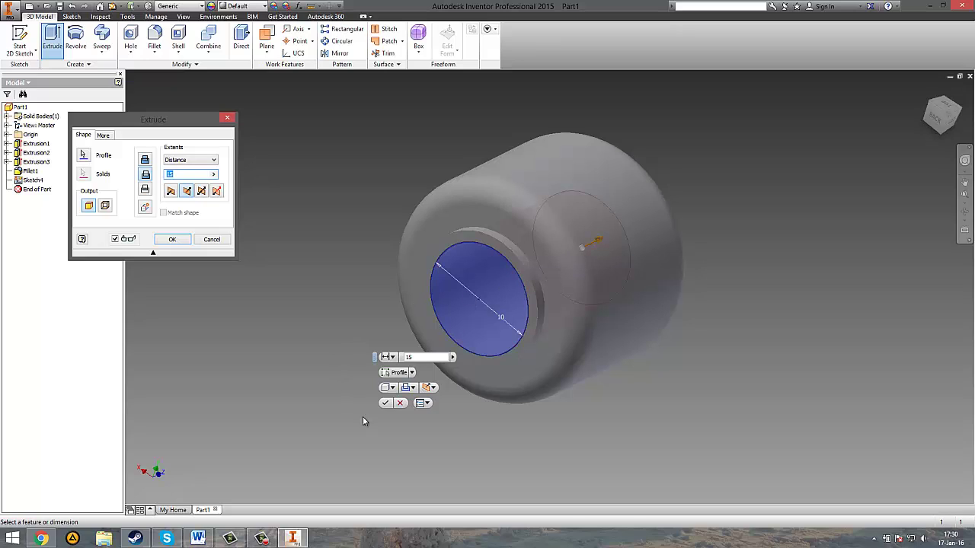
click(385, 403)
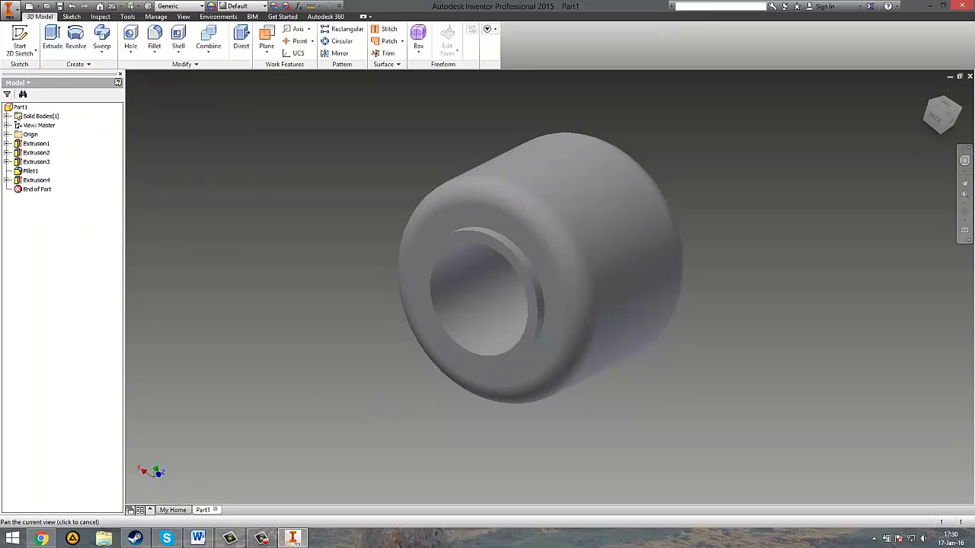
- Apply the Yellow appearance to the head's solid body and inspect it from several sides
middle_drag(371, 329, 402, 327)
shift+middle_drag(381, 285, 625, 309)
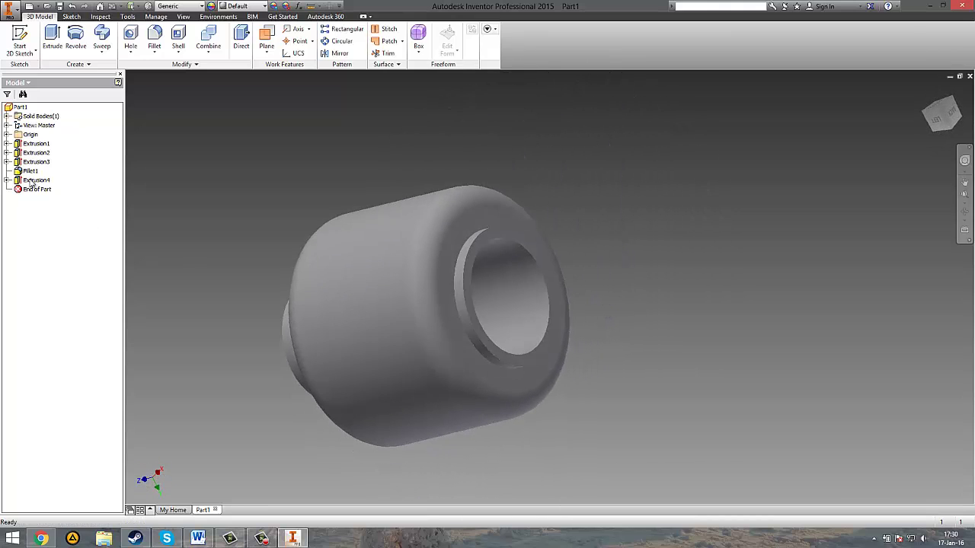
click(8, 116)
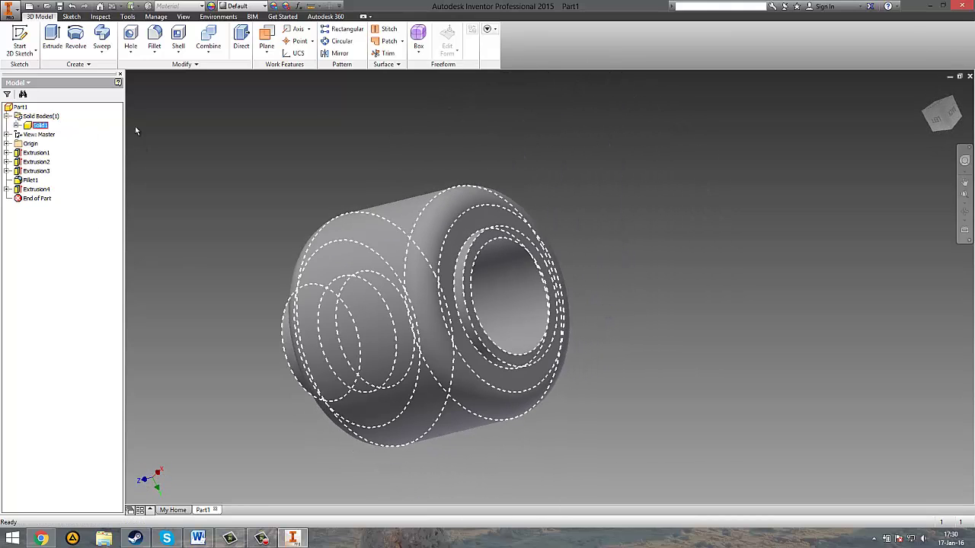
click(40, 125)
click(243, 6)
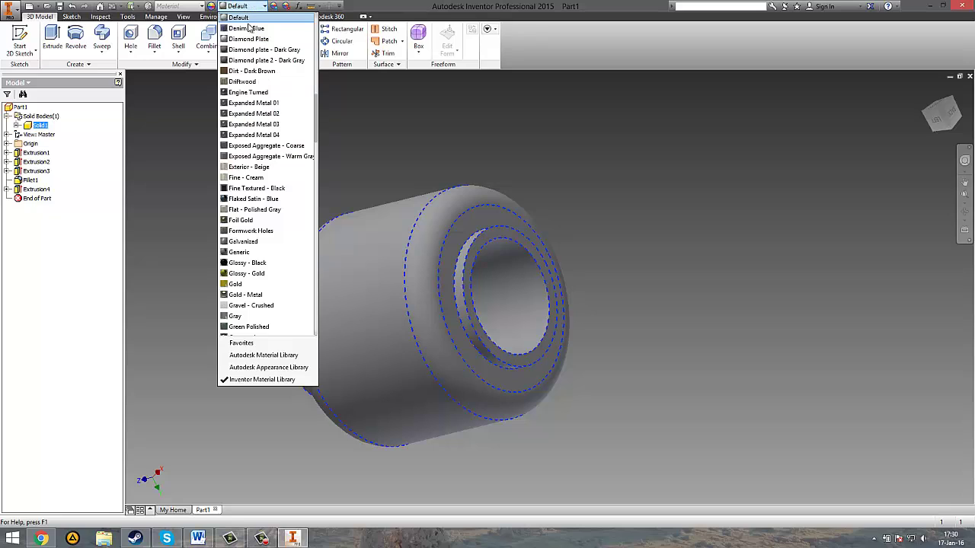
scroll(247, 283, down, 10)
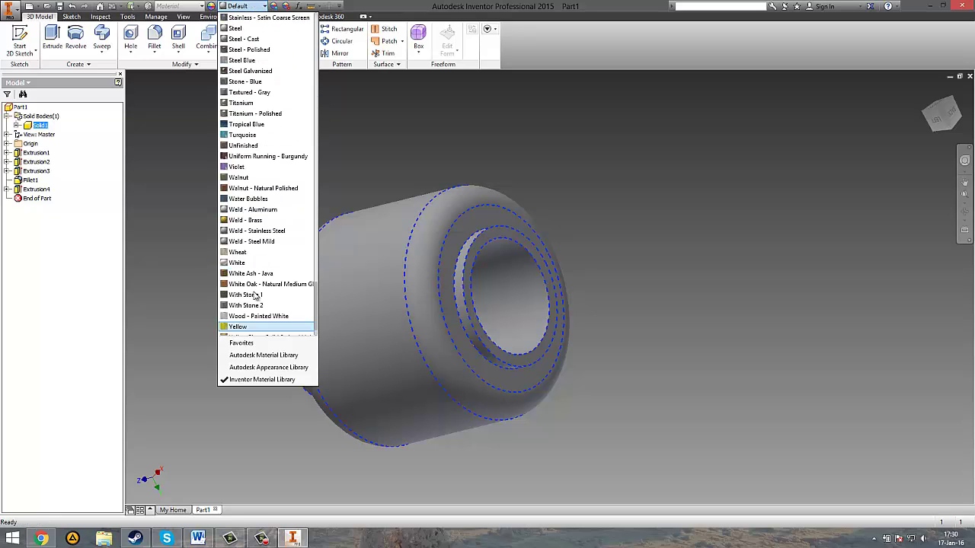
click(251, 328)
shift+middle_drag(680, 239, 310, 199)
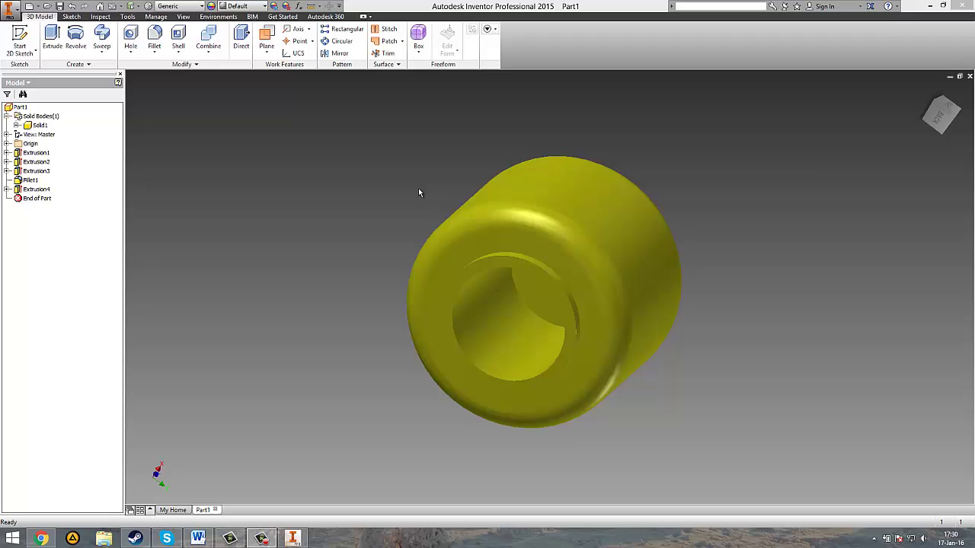
shift+middle_drag(728, 183, 805, 272)
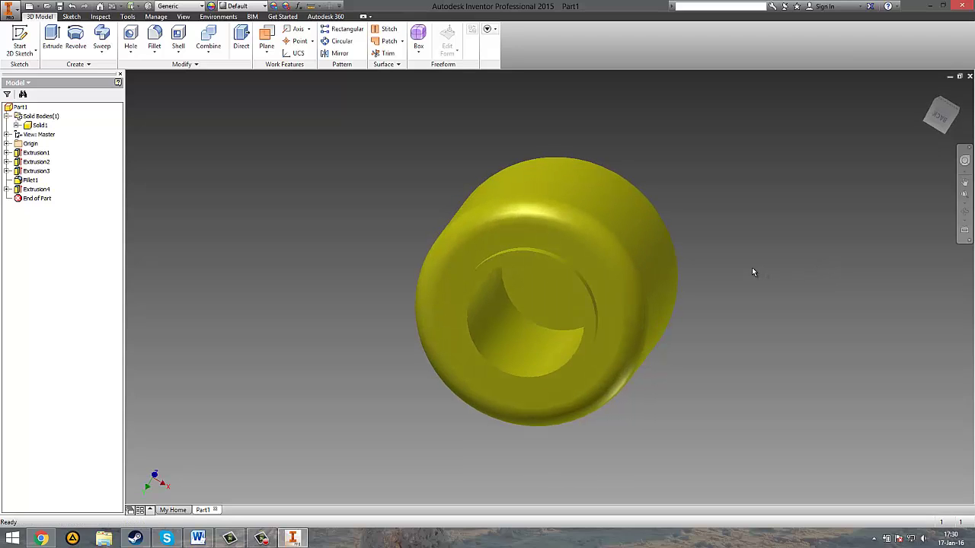